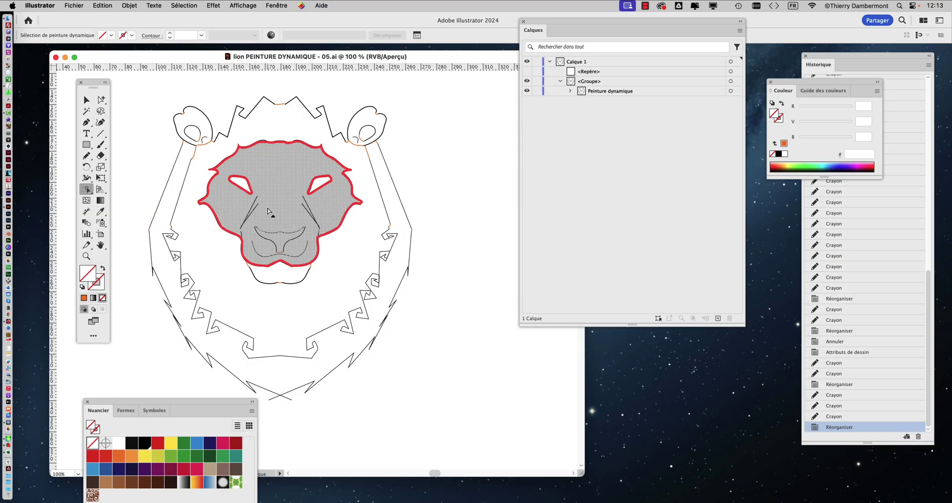
Move the Calques and Nuancier panels clear of the lion drawing and open the Bois gradient swatch library
{"action": "left_click_drag", "start_coordinate": [540, 24], "coordinate": [677, 149]}
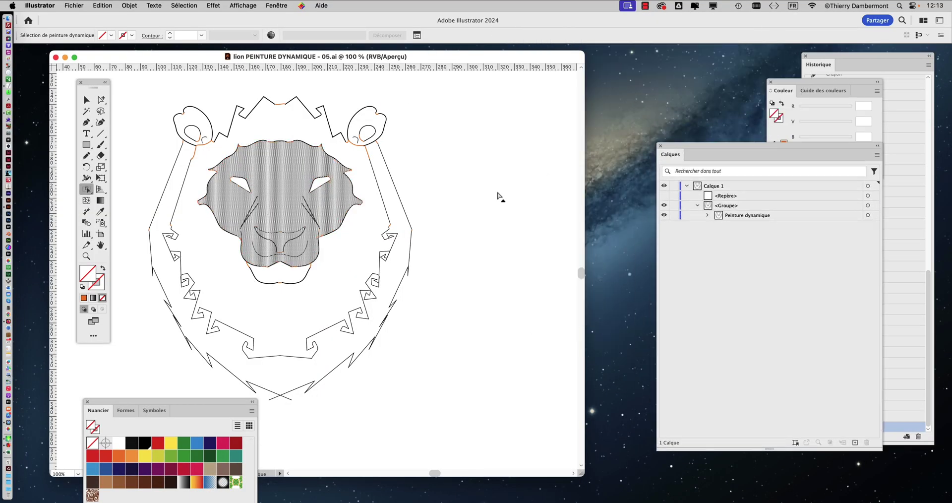
{"action": "left_click_drag", "start_coordinate": [144, 409], "coordinate": [496, 87]}
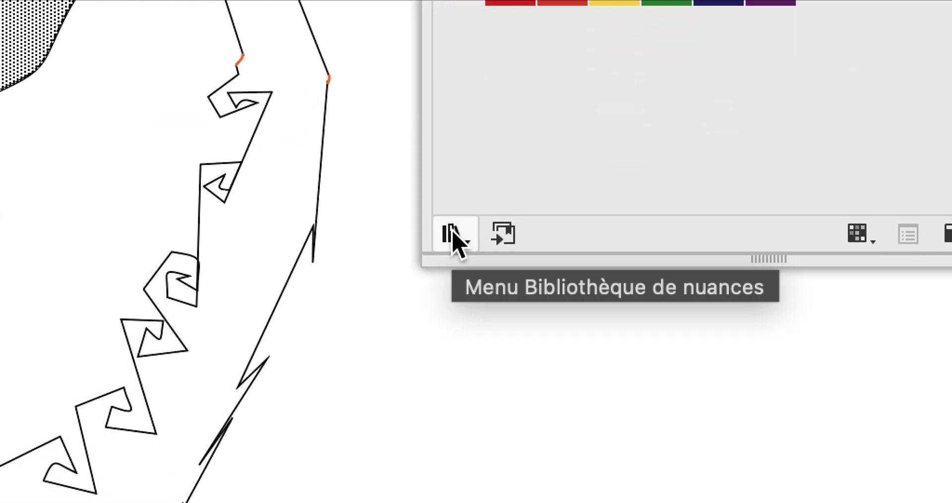
{"action": "left_click", "coordinate": [487, 423]}
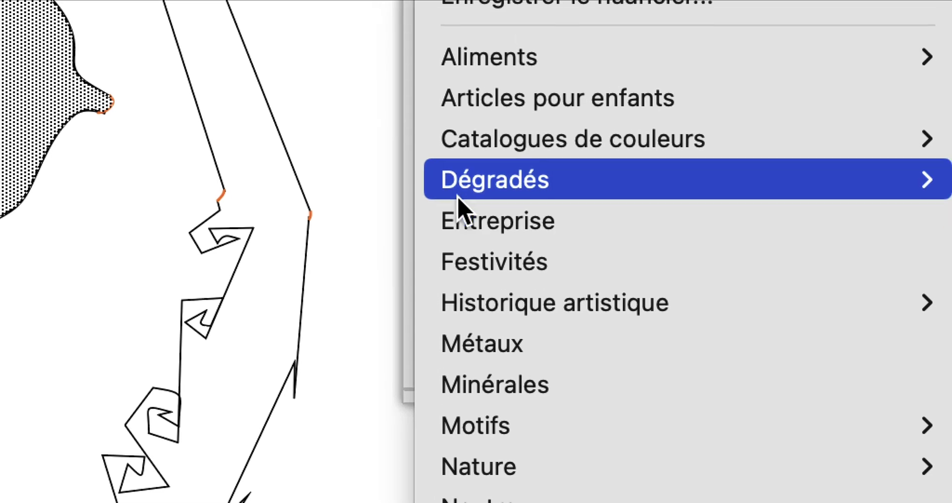
{"action": "mouse_move", "coordinate": [512, 48]}
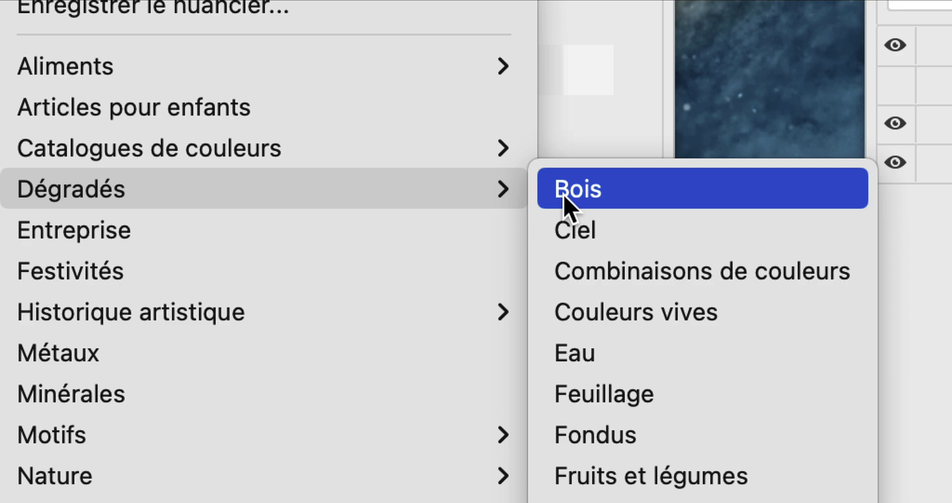
{"action": "left_click", "coordinate": [564, 196]}
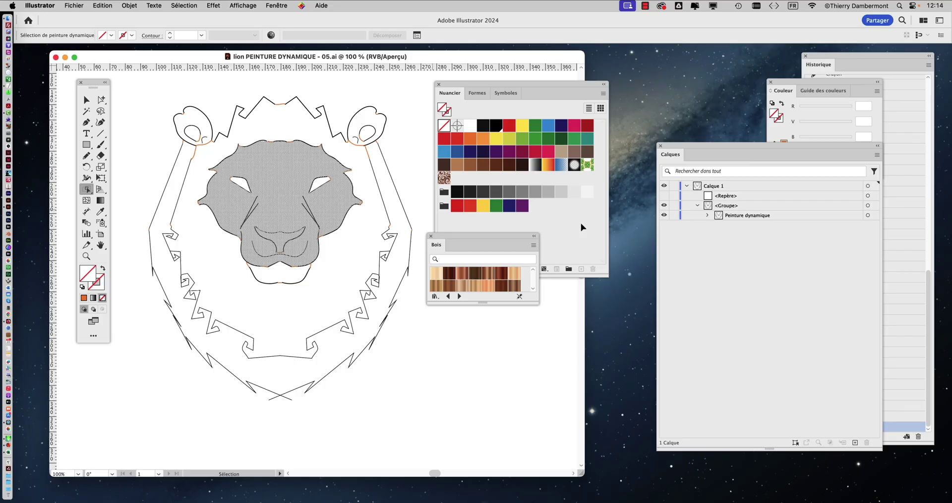
Move the Nuancier panel off the artboard, place the Bois library beside the lion and lengthen it to show all its swatches
{"action": "left_click_drag", "start_coordinate": [453, 83], "coordinate": [617, 67]}
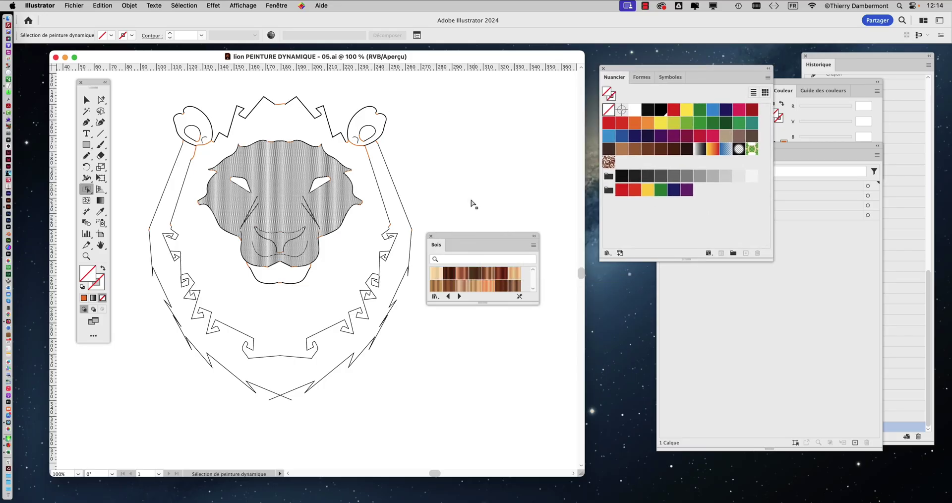
{"action": "left_click_drag", "start_coordinate": [466, 235], "coordinate": [474, 99]}
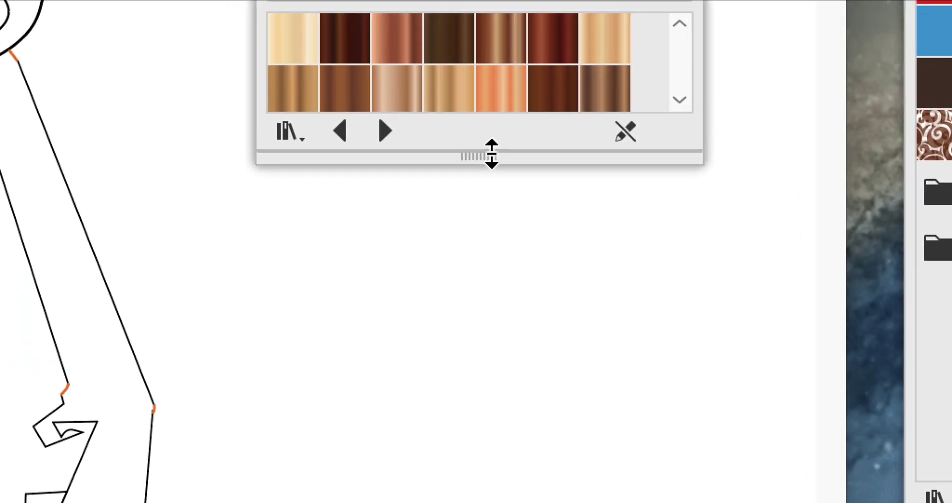
{"action": "left_click_drag", "start_coordinate": [491, 153], "coordinate": [498, 268]}
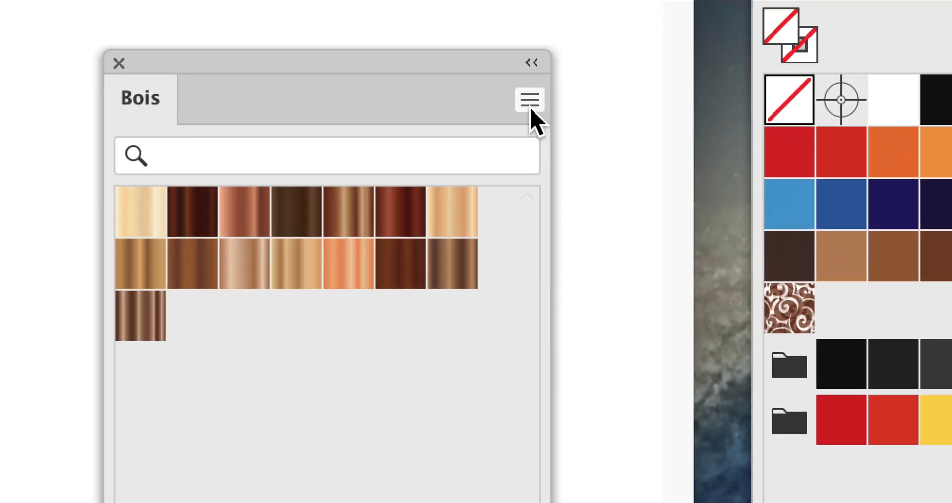
{"action": "left_click", "coordinate": [529, 104]}
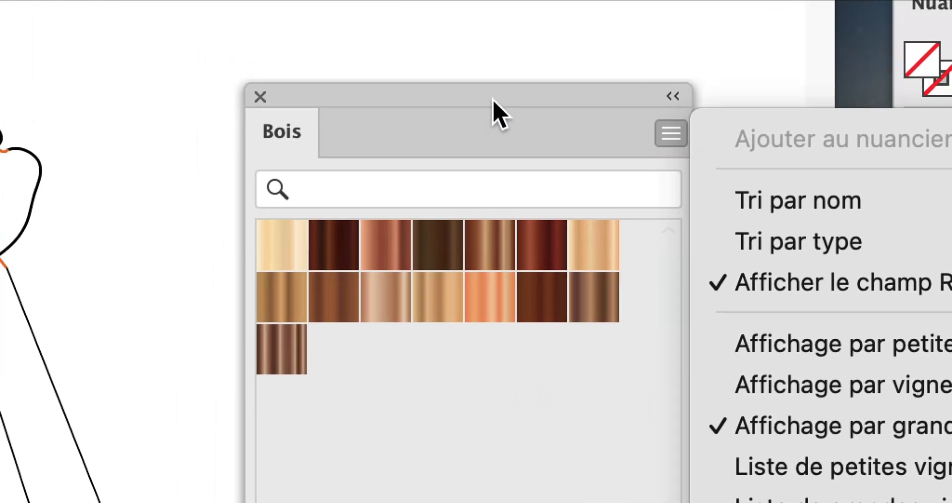
{"action": "left_click", "coordinate": [498, 111]}
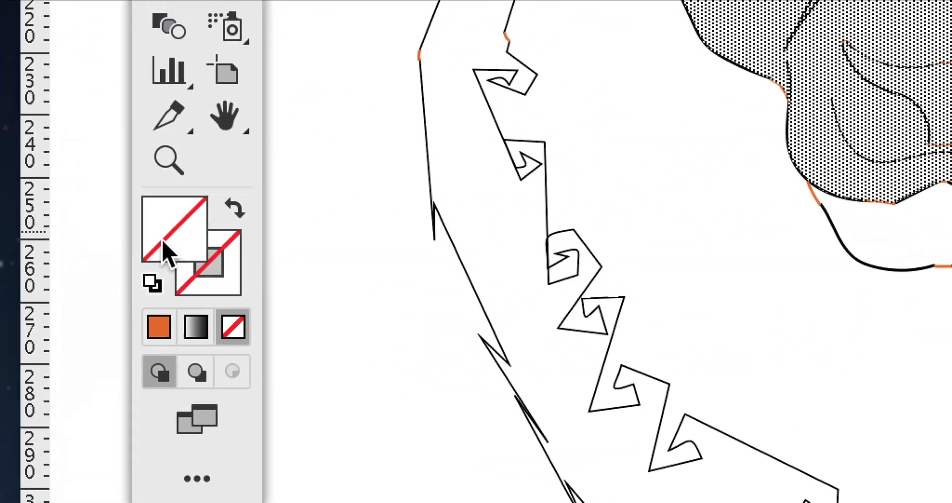
Try several brown wood gradients from the Bois library as the fill of the lion's face
{"action": "double_click", "coordinate": [168, 251]}
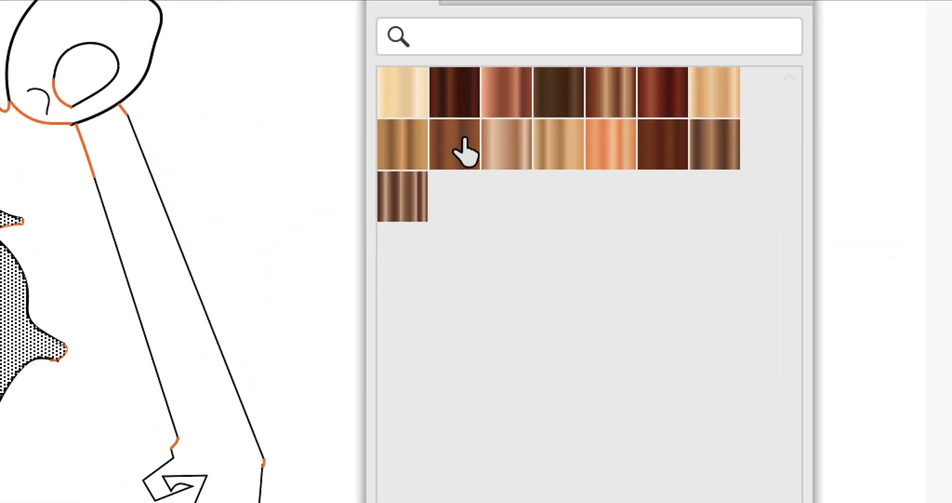
{"action": "left_click", "coordinate": [463, 144]}
{"action": "left_click", "coordinate": [453, 102]}
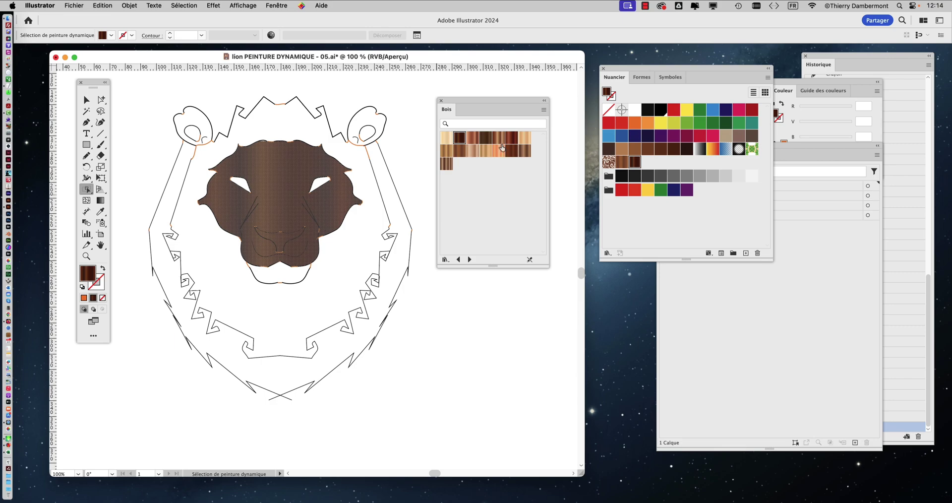
{"action": "left_click", "coordinate": [499, 138]}
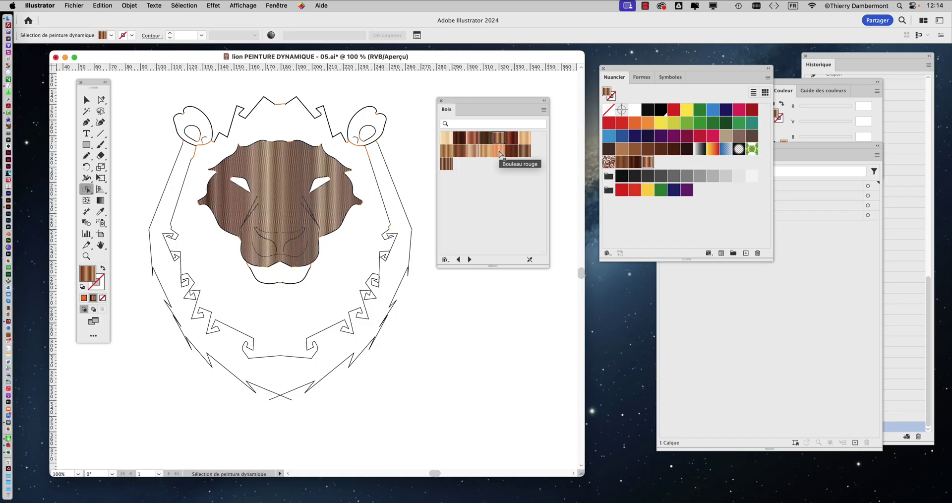
Fill the lion's face with the Bouleau rouge gradient and deselect it
{"action": "left_click", "coordinate": [500, 155]}
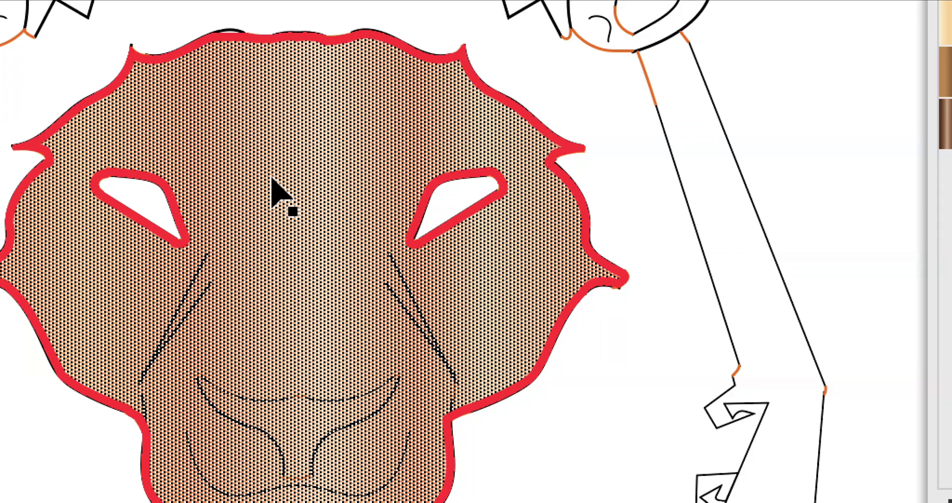
{"action": "key", "text": "ctrl+shift+a"}
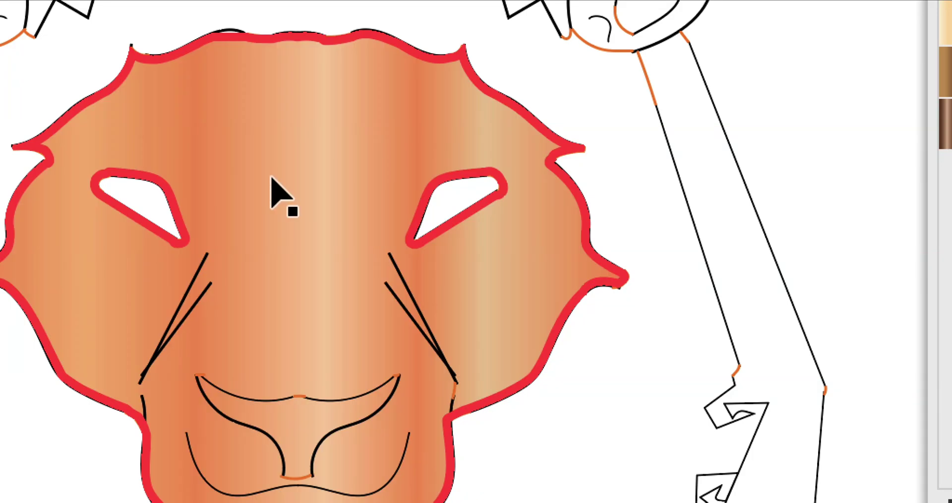
{"action": "left_click", "coordinate": [276, 191]}
{"action": "key", "text": "ctrl+shift+a"}
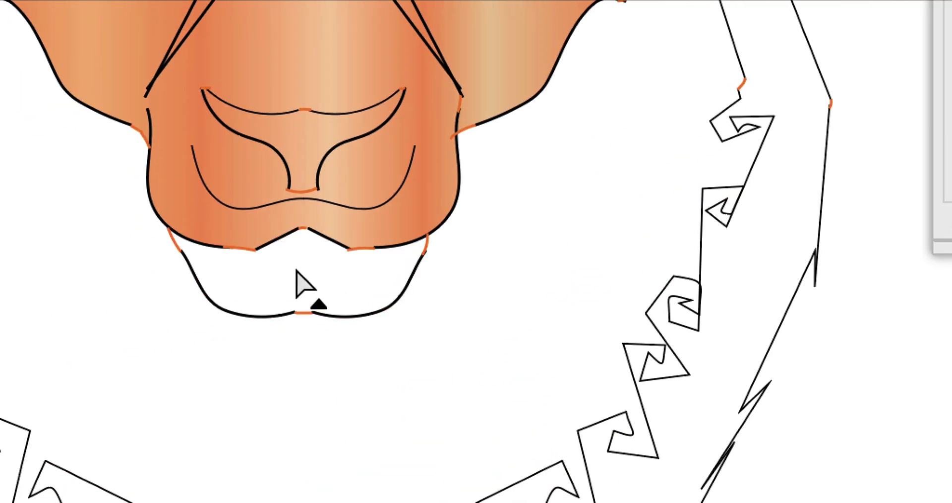
Fill the lion's lower jaw with the light tan wood gradient just before Bouleau rouge in the Bois library
{"action": "left_click", "coordinate": [298, 273]}
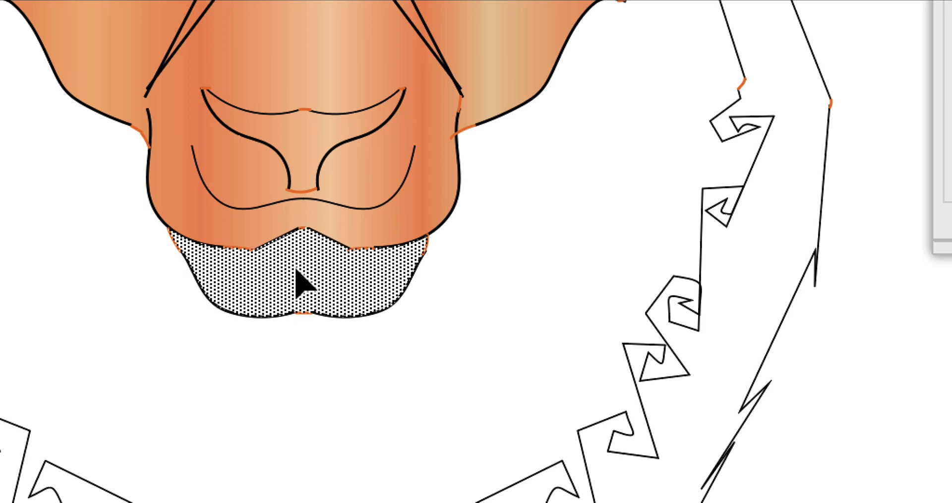
{"action": "key", "text": "v"}
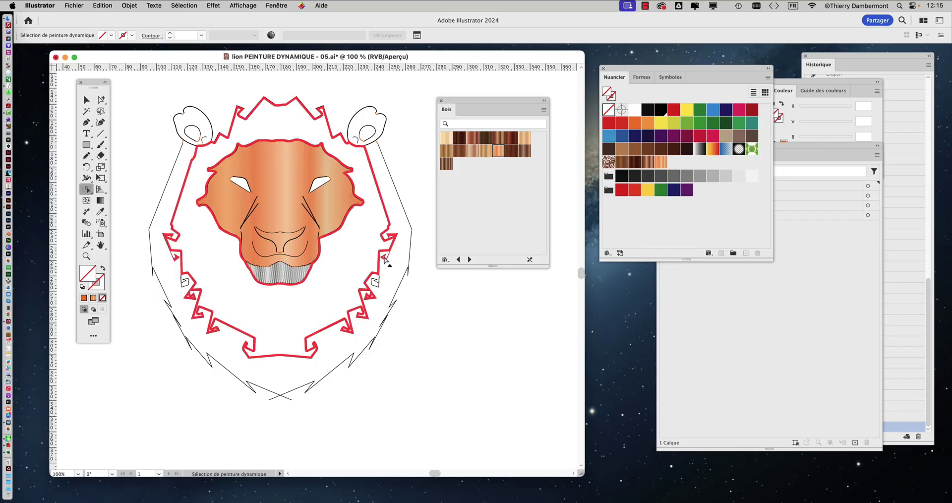
{"action": "left_click", "coordinate": [499, 138]}
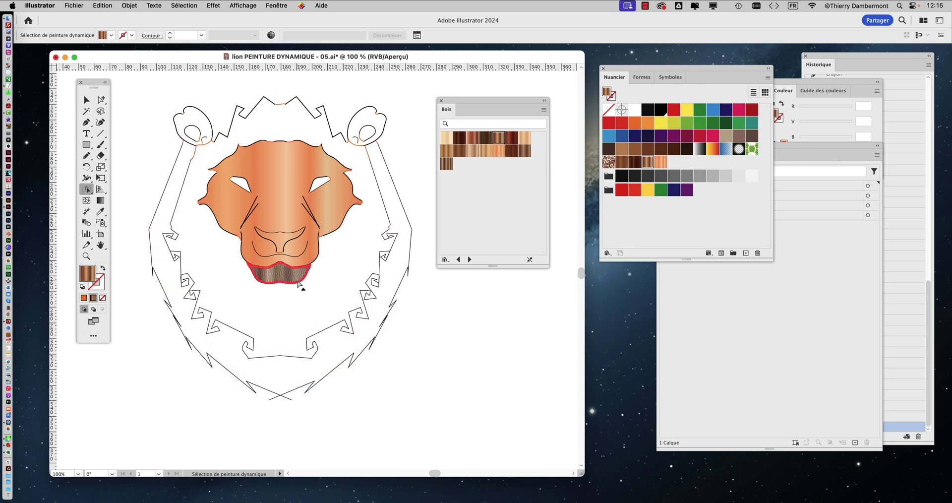
{"action": "left_click", "coordinate": [485, 154]}
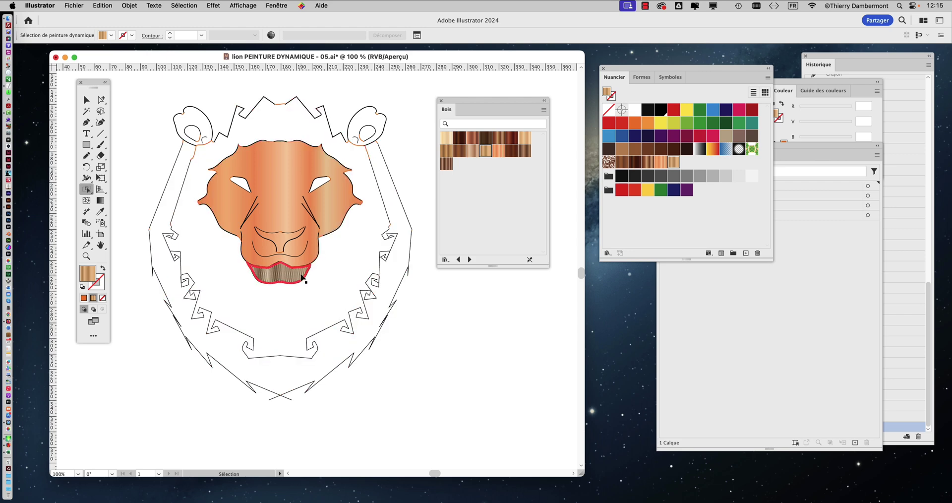
{"action": "key", "text": "super+shift+a"}
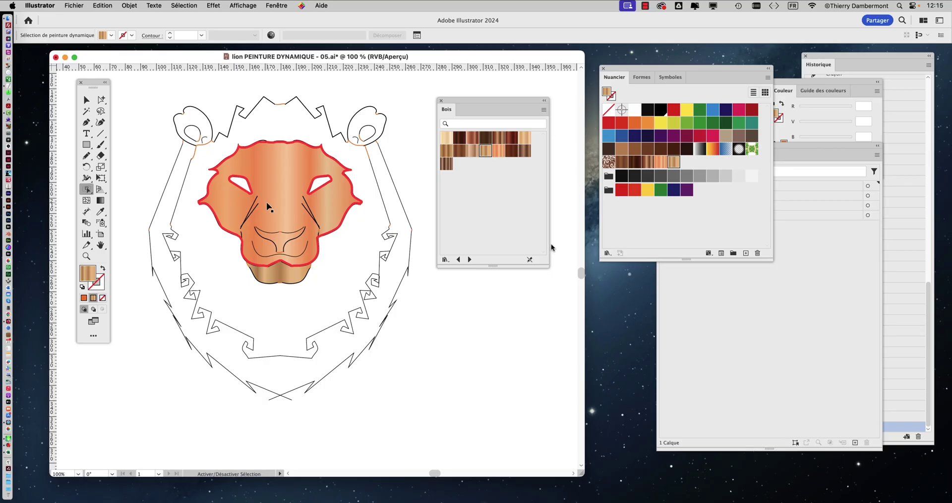
Display the Dégradé panel beside the lion and move the Bois library off the artboard
{"action": "mouse_move", "coordinate": [467, 101]}
{"action": "left_mouse_down"}
{"action": "mouse_move", "coordinate": [492, 84]}
{"action": "mouse_move", "coordinate": [465, 92]}
{"action": "left_mouse_up"}
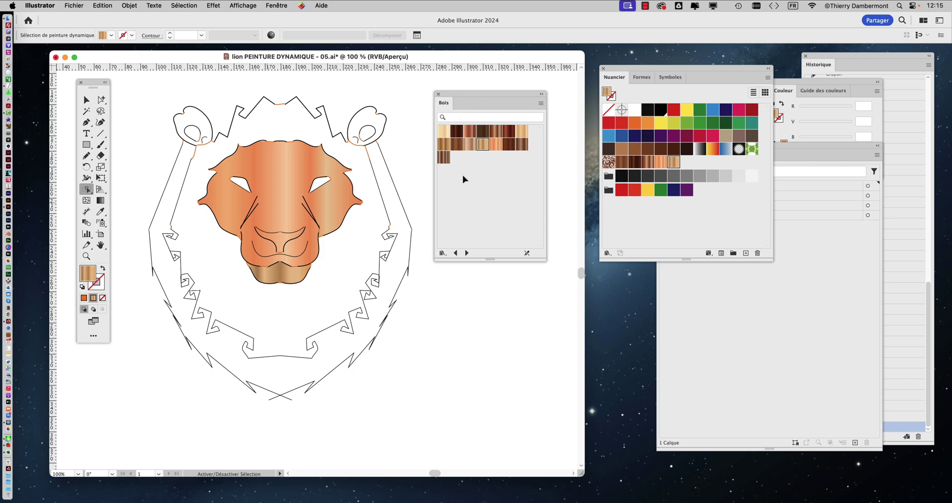
{"action": "left_click", "coordinate": [277, 5]}
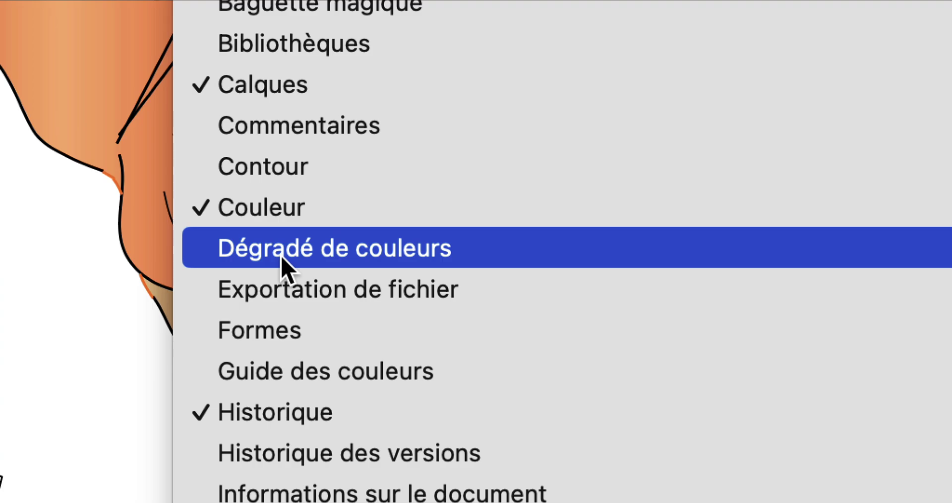
{"action": "left_click", "coordinate": [281, 255]}
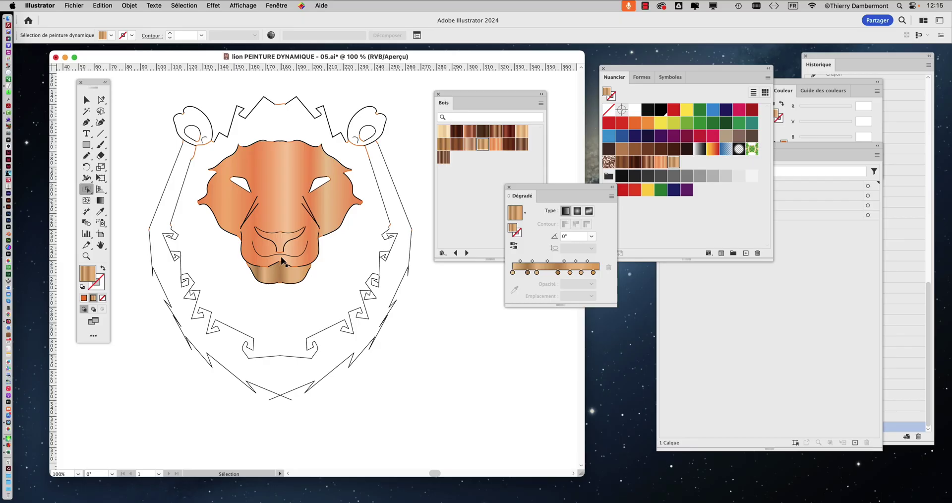
{"action": "left_click_drag", "start_coordinate": [469, 92], "coordinate": [692, 280]}
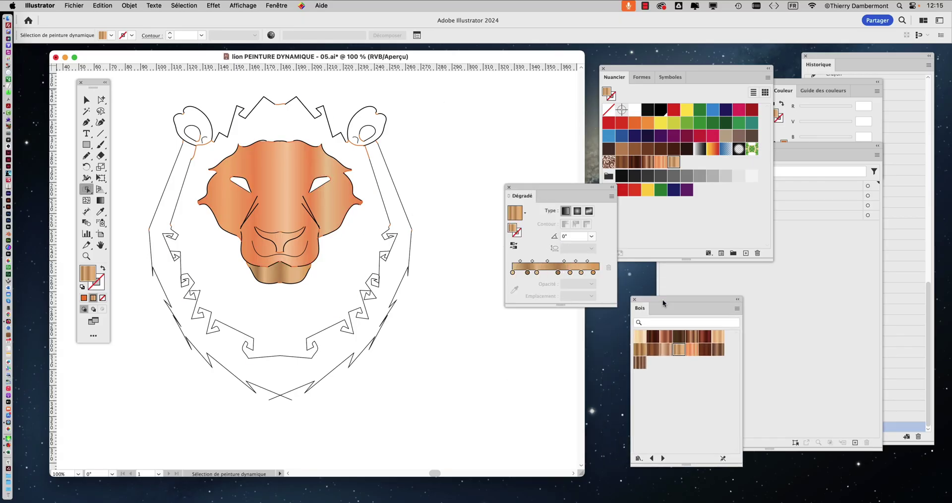
{"action": "left_click_drag", "start_coordinate": [546, 187], "coordinate": [432, 96]}
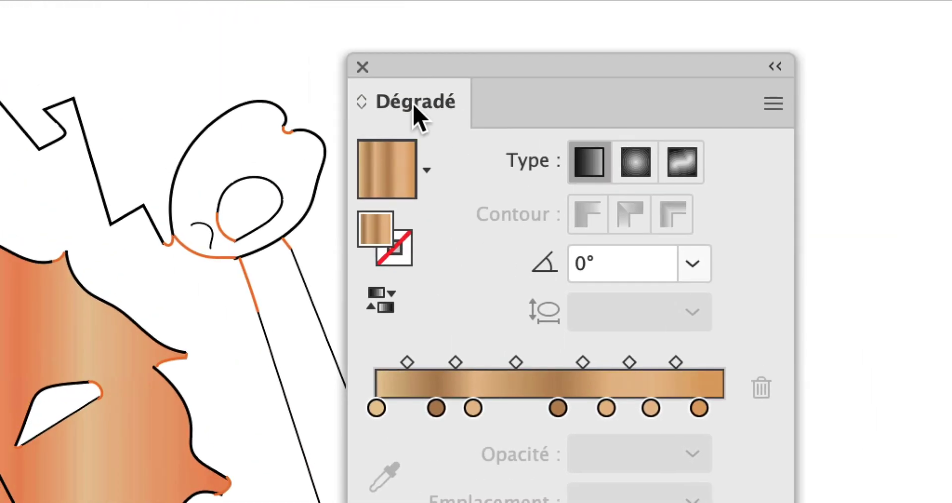
Dock the Dégradé panel in the Historique group and detach it again over the artboard
{"action": "left_click_drag", "start_coordinate": [414, 105], "coordinate": [941, 54]}
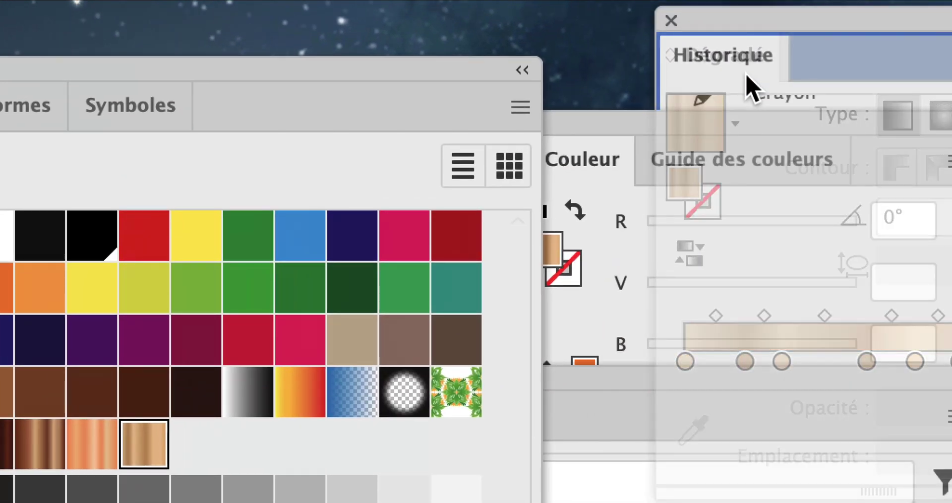
{"action": "left_click_drag", "start_coordinate": [747, 79], "coordinate": [749, 82]}
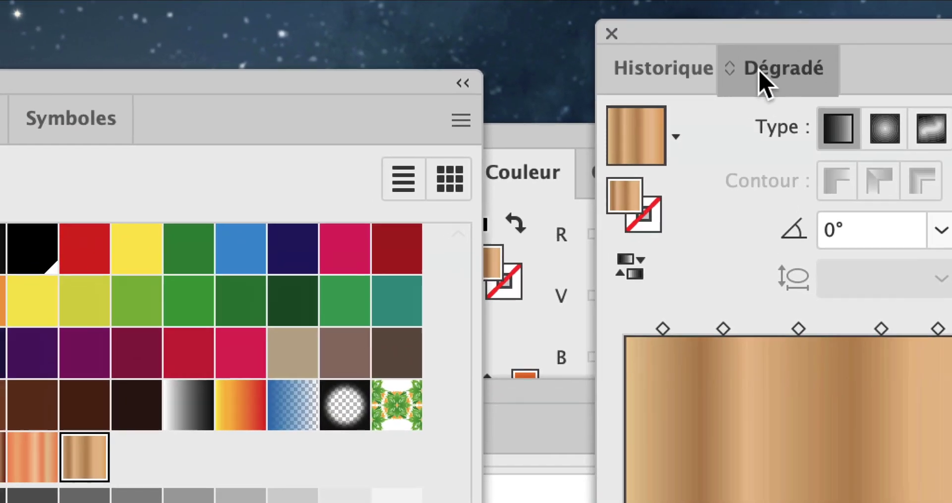
{"action": "left_click_drag", "start_coordinate": [761, 81], "coordinate": [0, 70]}
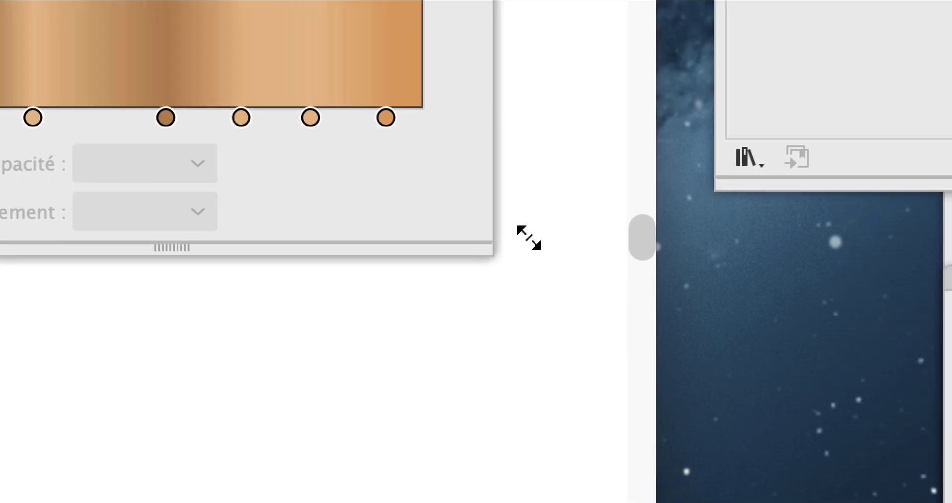
Enlarge the Dégradé panel to widen and heighten its gradient bar, and place it beside the Nuancier panel
{"action": "left_click_drag", "start_coordinate": [529, 237], "coordinate": [709, 152]}
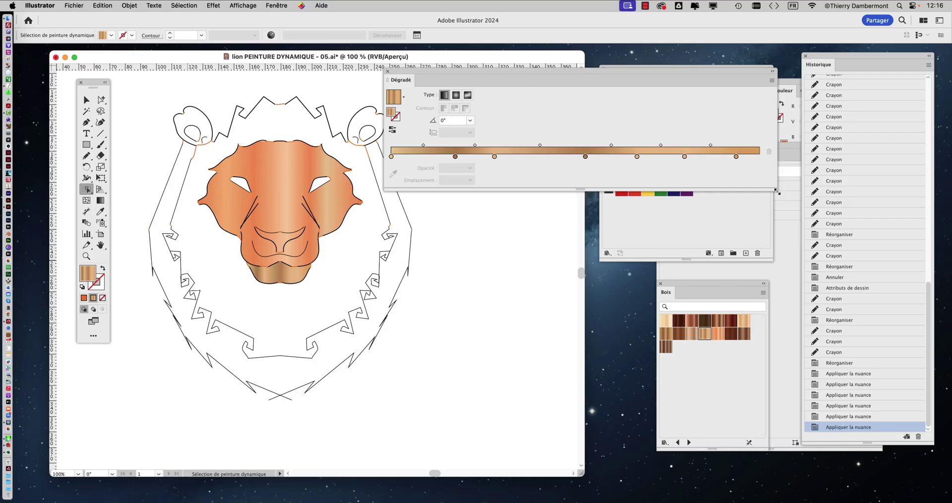
{"action": "left_click_drag", "start_coordinate": [777, 192], "coordinate": [841, 229]}
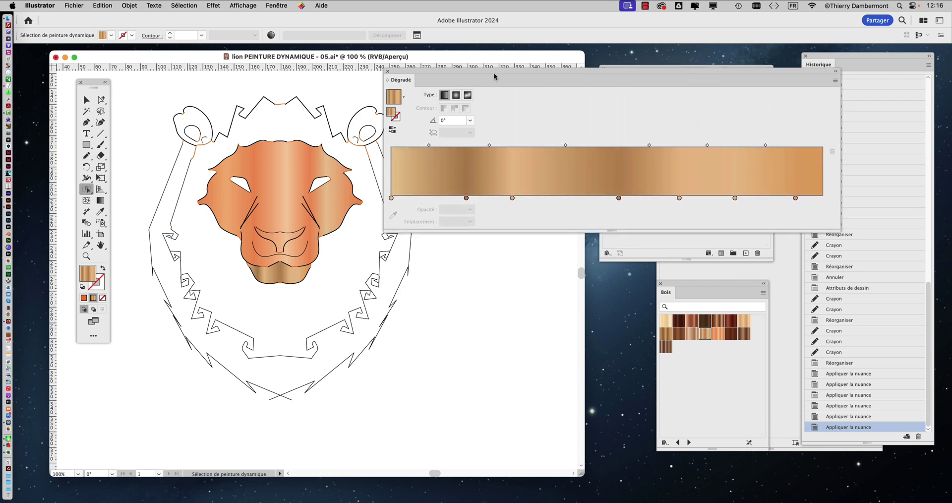
{"action": "left_click_drag", "start_coordinate": [494, 76], "coordinate": [262, 85]}
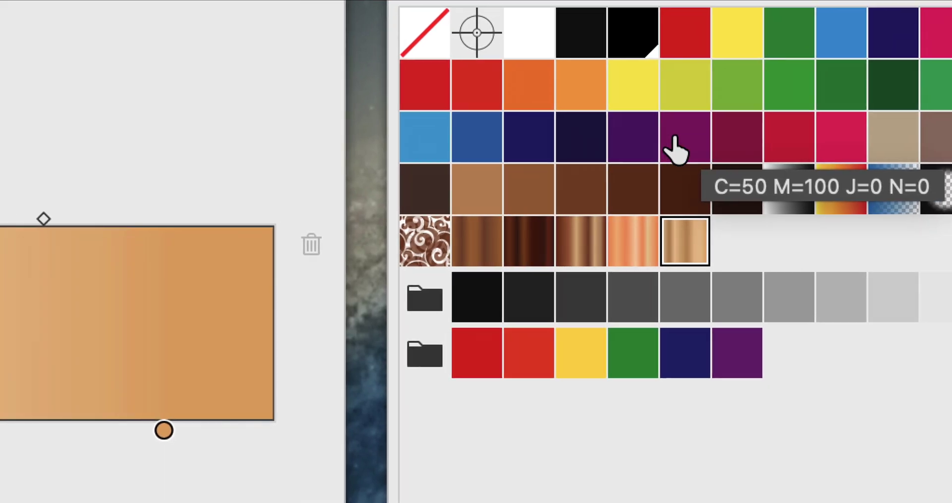
Add a purple C=50 M=100 J=0 N=0 stop at about 67% in the jaw's gradient, uncover the face and select it
{"action": "left_click_drag", "start_coordinate": [675, 137], "coordinate": [283, 308]}
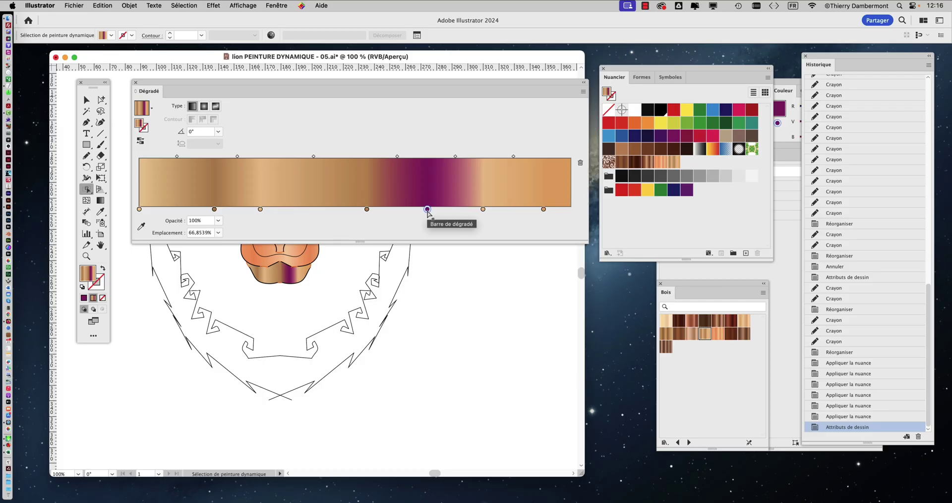
{"action": "mouse_move", "coordinate": [331, 83]}
{"action": "left_mouse_down"}
{"action": "mouse_move", "coordinate": [475, 188]}
{"action": "mouse_move", "coordinate": [541, 289]}
{"action": "mouse_move", "coordinate": [552, 120]}
{"action": "mouse_move", "coordinate": [471, 99]}
{"action": "mouse_move", "coordinate": [511, 257]}
{"action": "left_mouse_up"}
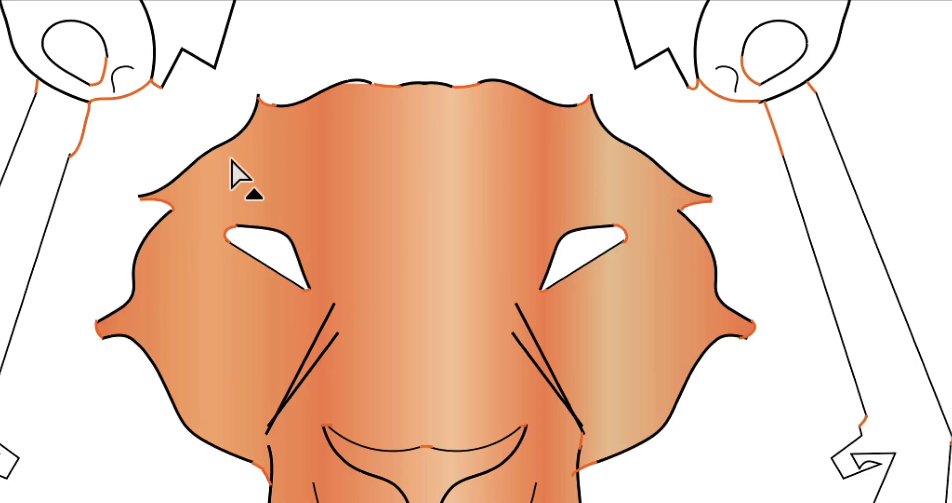
{"action": "left_click", "coordinate": [232, 161]}
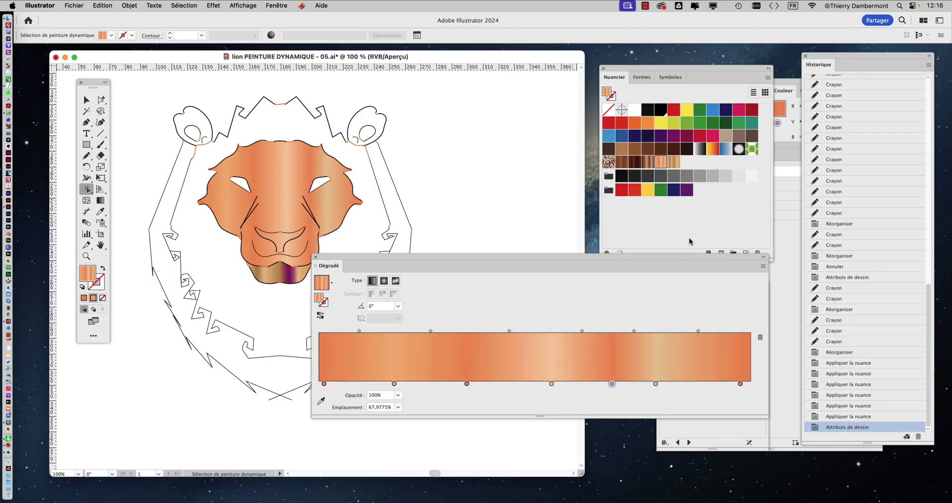
Recolour the stops at about 34% and 68% in the face's gradient with two green swatches, and remove the stops before and between them
{"action": "left_click_drag", "start_coordinate": [686, 129], "coordinate": [466, 386]}
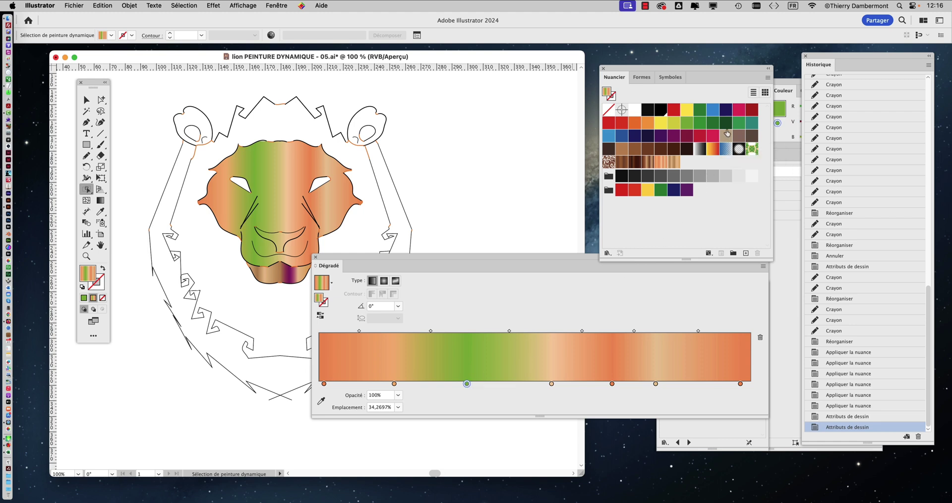
{"action": "left_click_drag", "start_coordinate": [738, 122], "coordinate": [614, 386]}
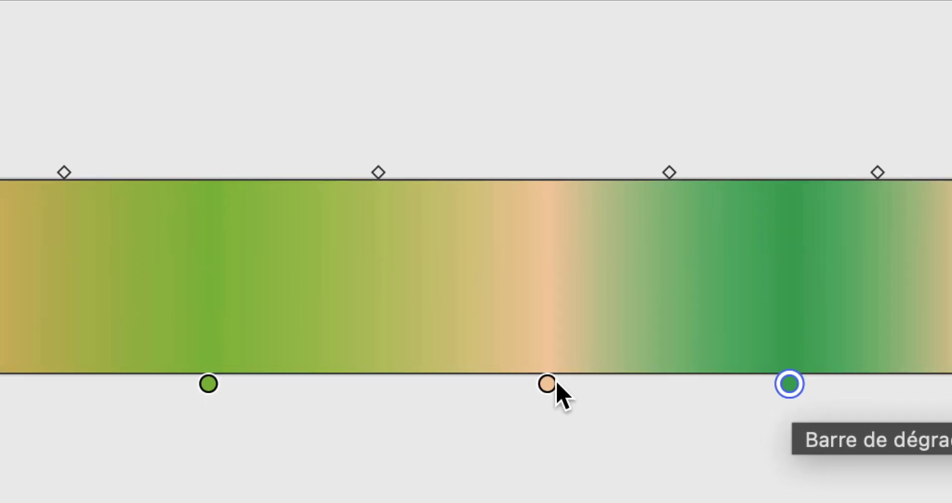
{"action": "left_click", "coordinate": [551, 383]}
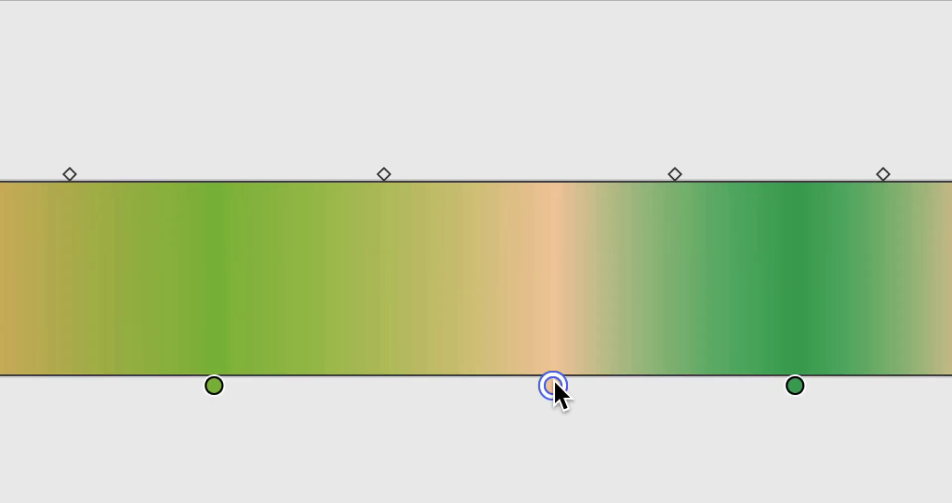
{"action": "left_click_drag", "start_coordinate": [555, 386], "coordinate": [560, 429]}
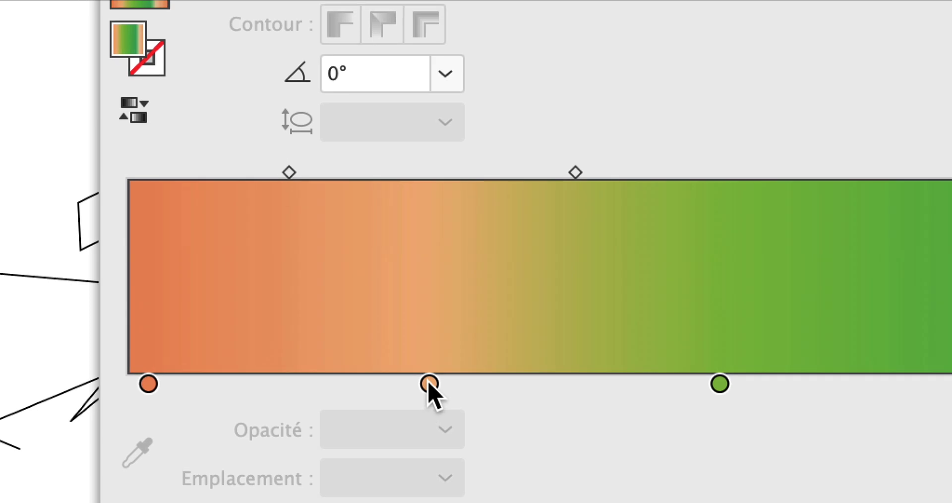
{"action": "left_click_drag", "start_coordinate": [428, 385], "coordinate": [442, 417]}
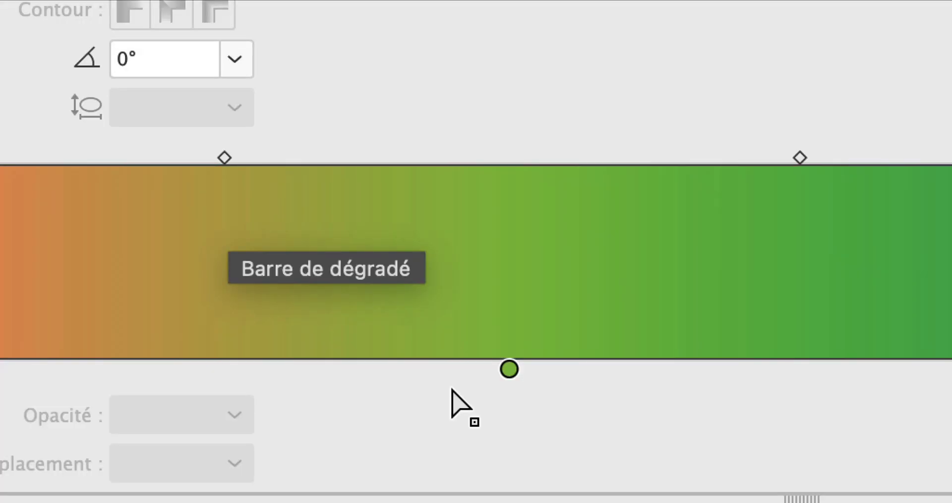
{"action": "left_click", "coordinate": [466, 383]}
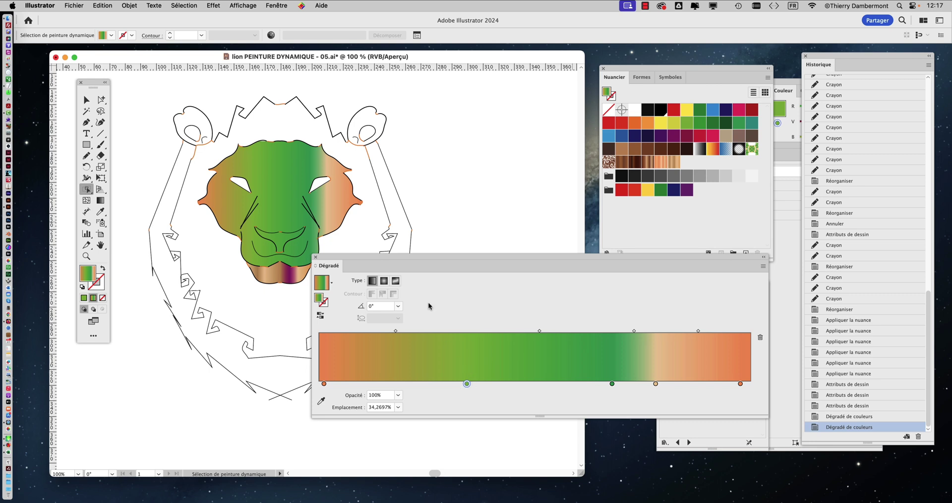
Move the Dégradé panel clear of the lion, try a 135° angle on the face's gradient, and return the angle to 0°
{"action": "left_click_drag", "start_coordinate": [418, 260], "coordinate": [529, 213]}
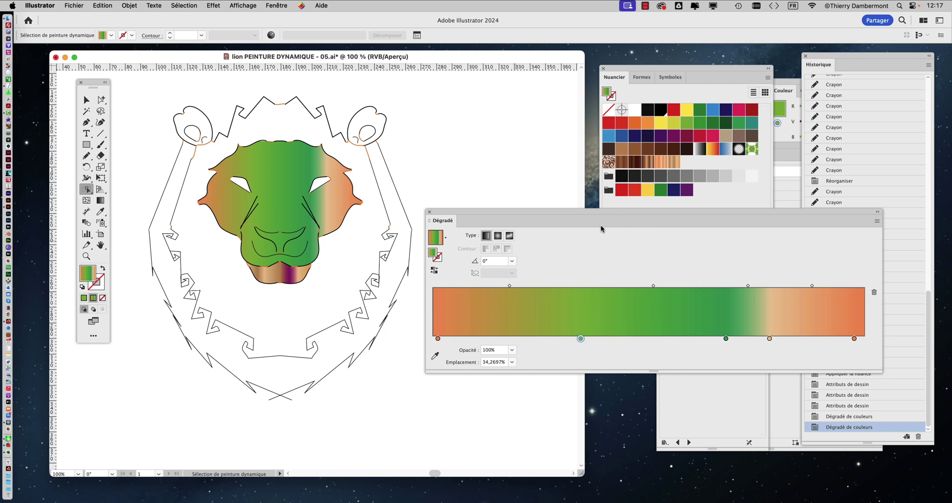
{"action": "left_click_drag", "start_coordinate": [556, 213], "coordinate": [549, 105]}
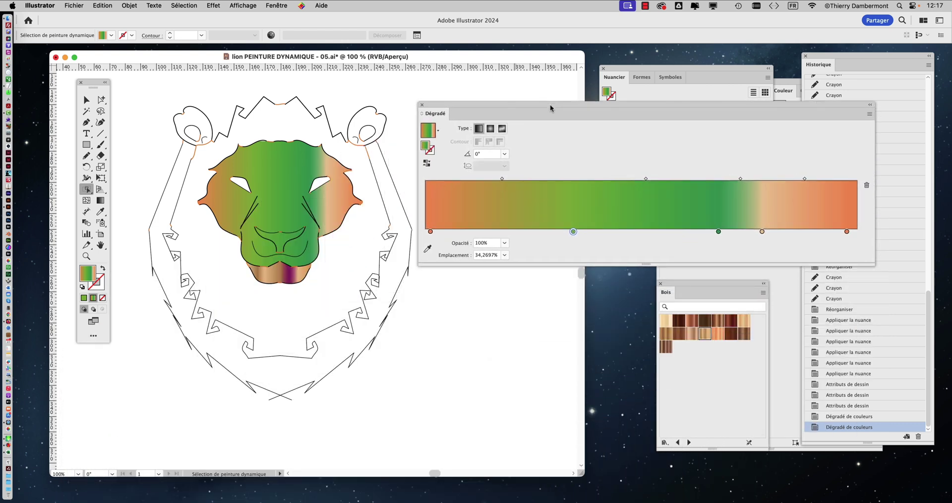
{"action": "left_click", "coordinate": [505, 154]}
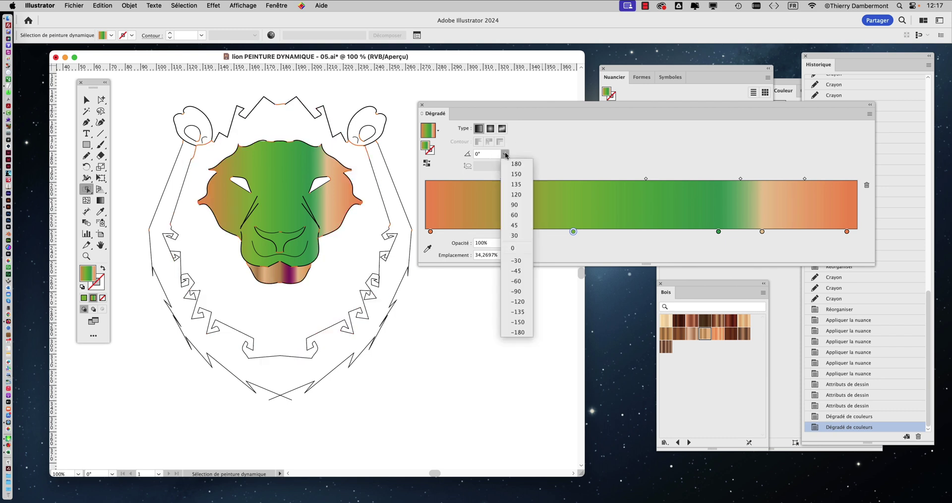
{"action": "left_click", "coordinate": [517, 184]}
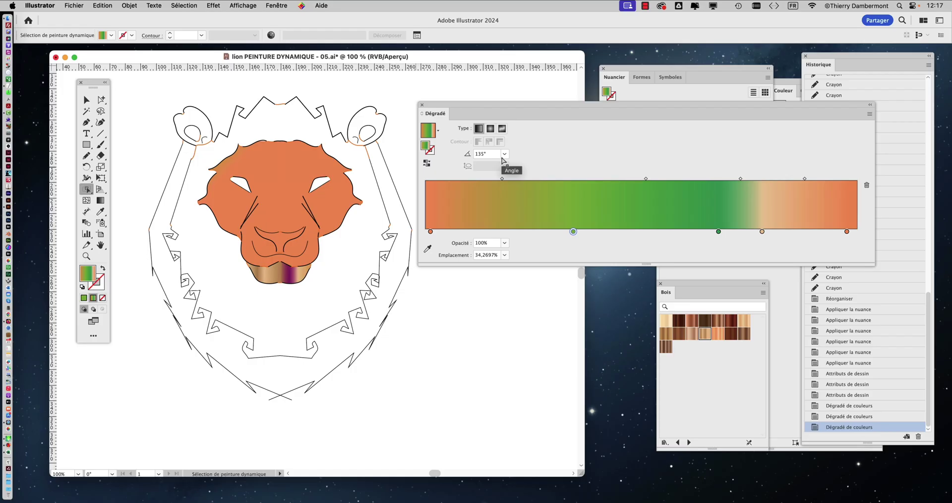
{"action": "left_click", "coordinate": [504, 154]}
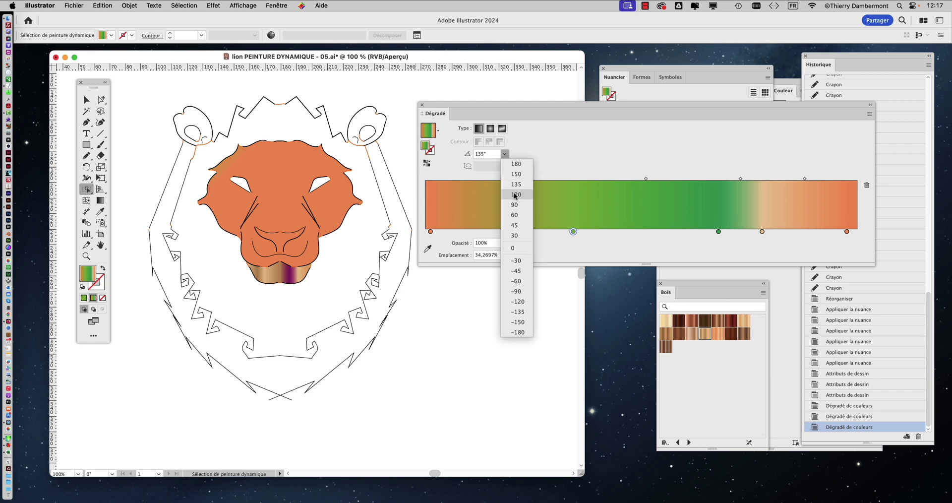
{"action": "left_click", "coordinate": [517, 249]}
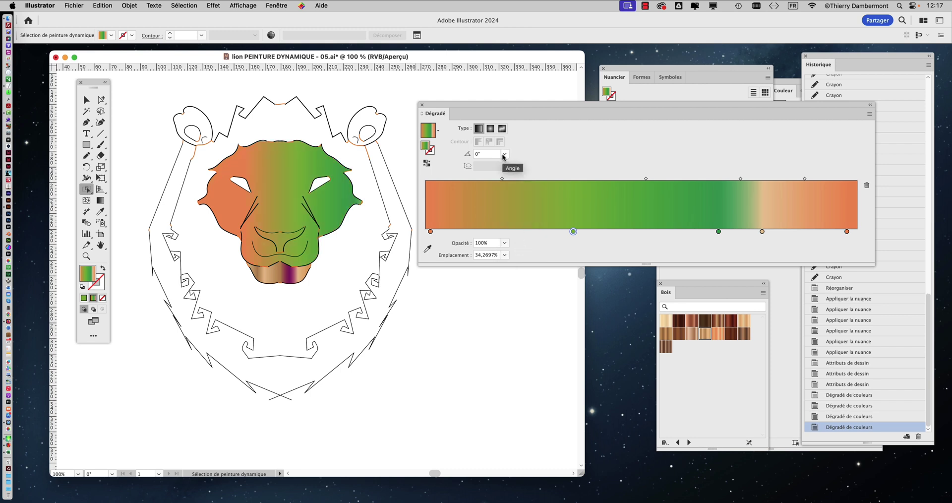
Close the Dégradé panel and place the Bois library beside the lion's face
{"action": "left_click_drag", "start_coordinate": [615, 110], "coordinate": [576, 74]}
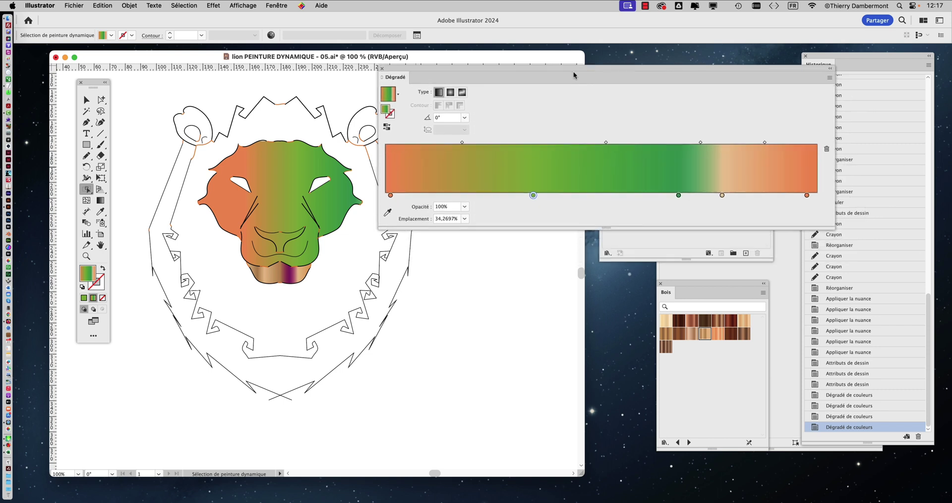
{"action": "left_click", "coordinate": [382, 69]}
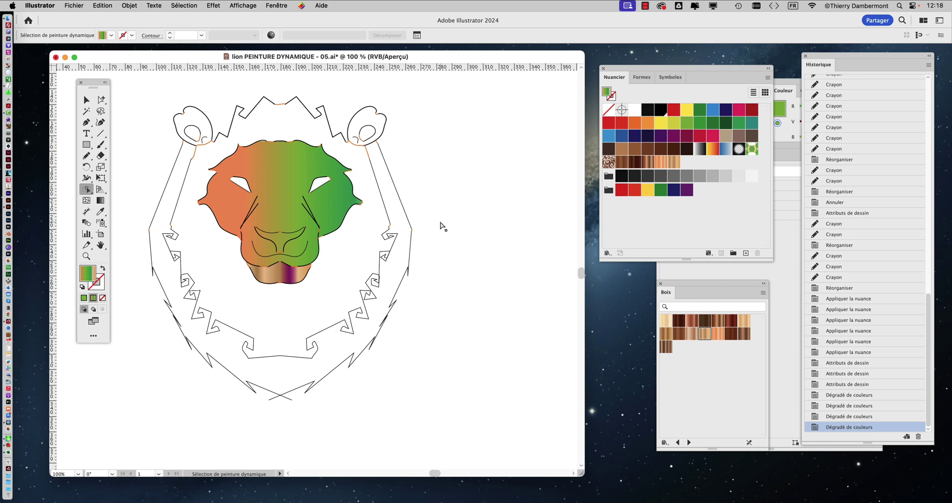
{"action": "left_click_drag", "start_coordinate": [677, 281], "coordinate": [408, 138]}
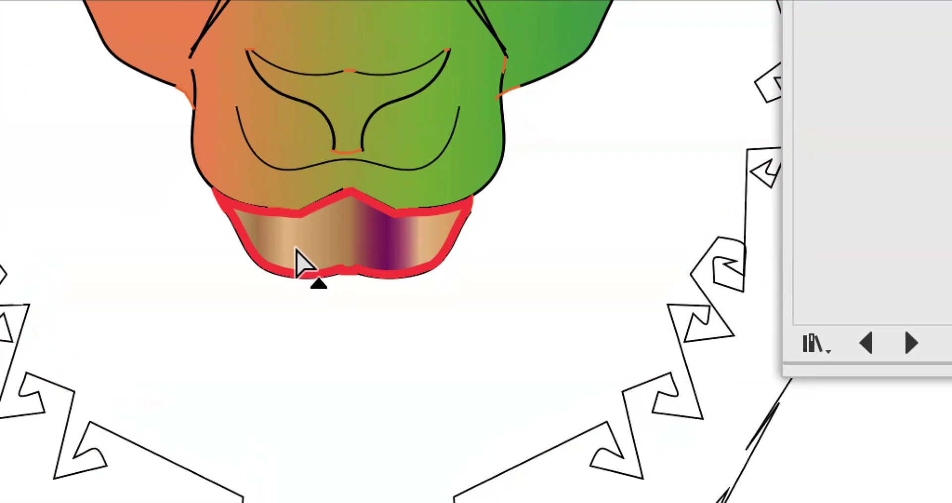
Select the lion's jaw, switch from the Bois library to the Ciel gradients, and fill the jaw with Ciel 19
{"action": "key", "text": "shift+l"}
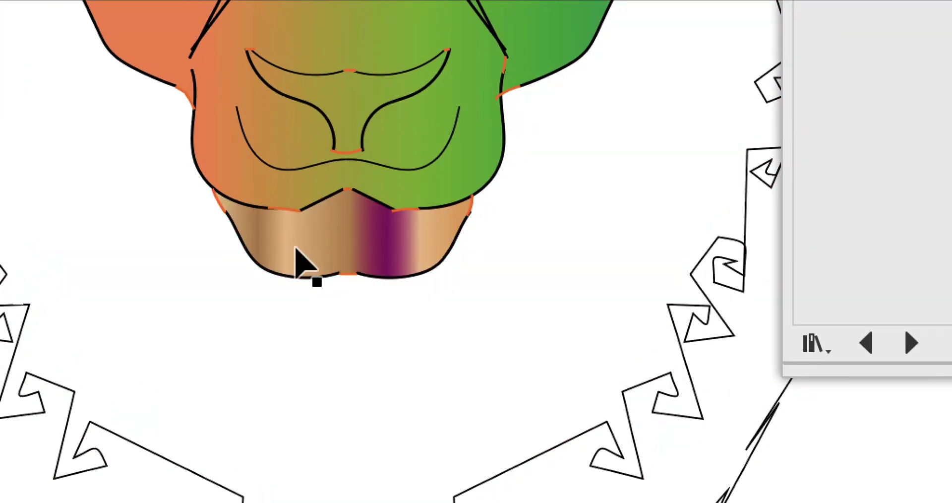
{"action": "left_click", "coordinate": [296, 251]}
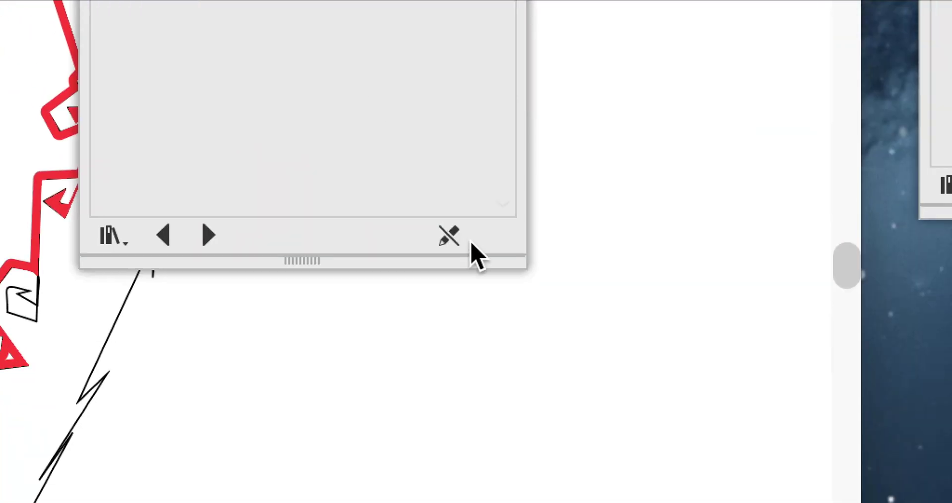
{"action": "left_click_drag", "start_coordinate": [475, 230], "coordinate": [422, 172]}
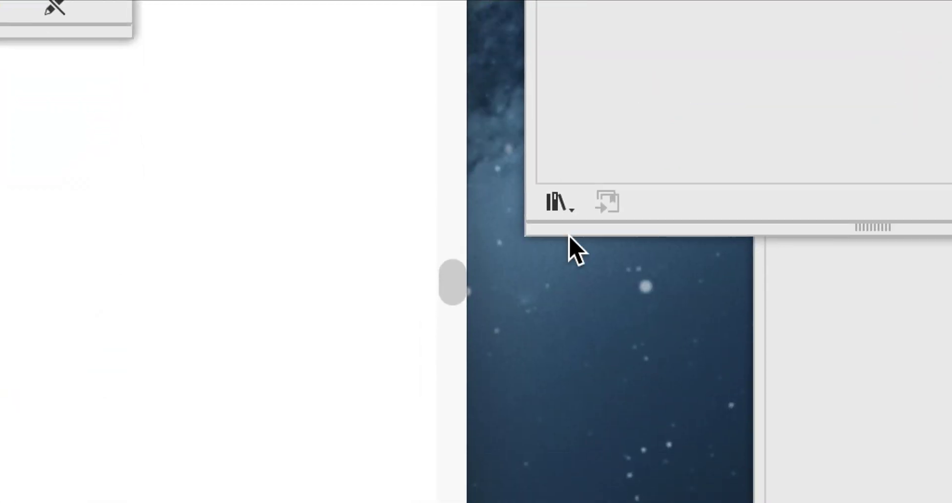
{"action": "left_click", "coordinate": [566, 210]}
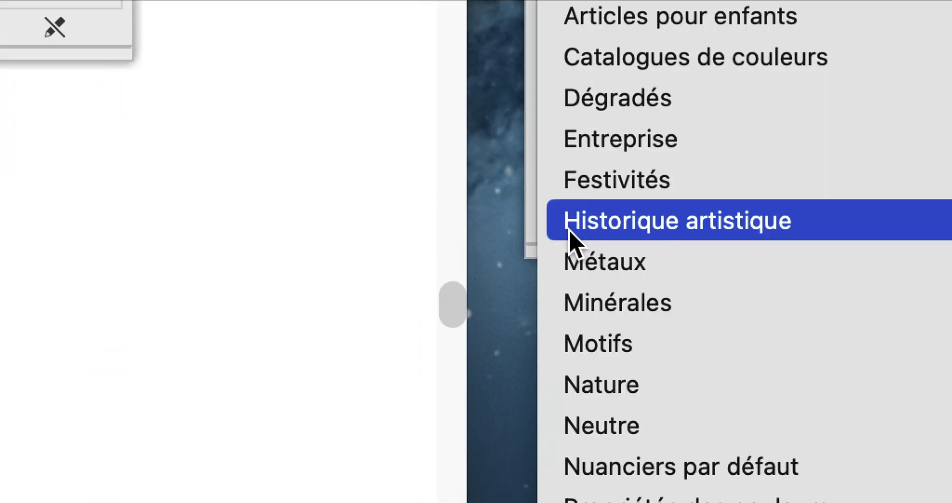
{"action": "mouse_move", "coordinate": [580, 204]}
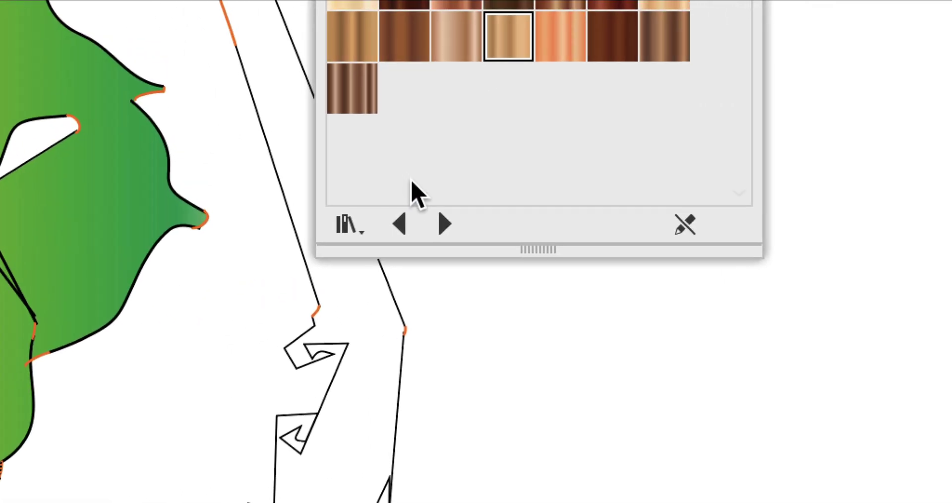
{"action": "left_click", "coordinate": [444, 224]}
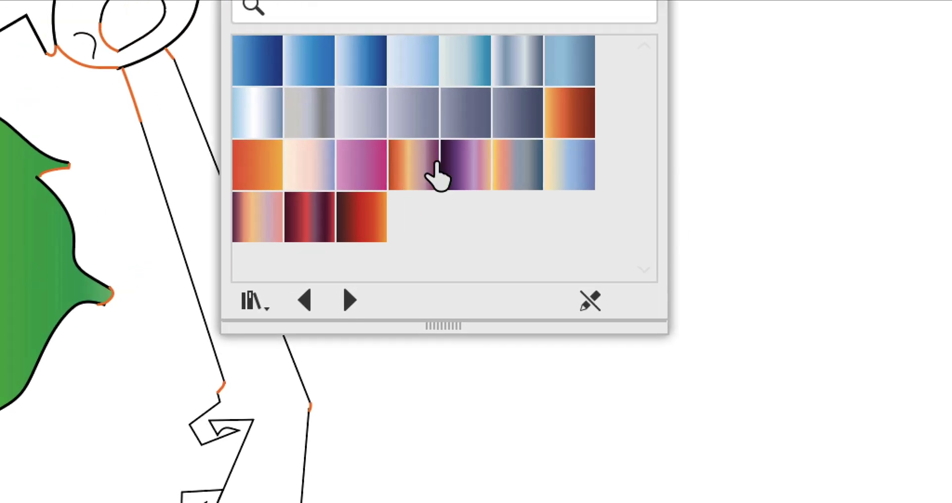
{"action": "left_click", "coordinate": [519, 56]}
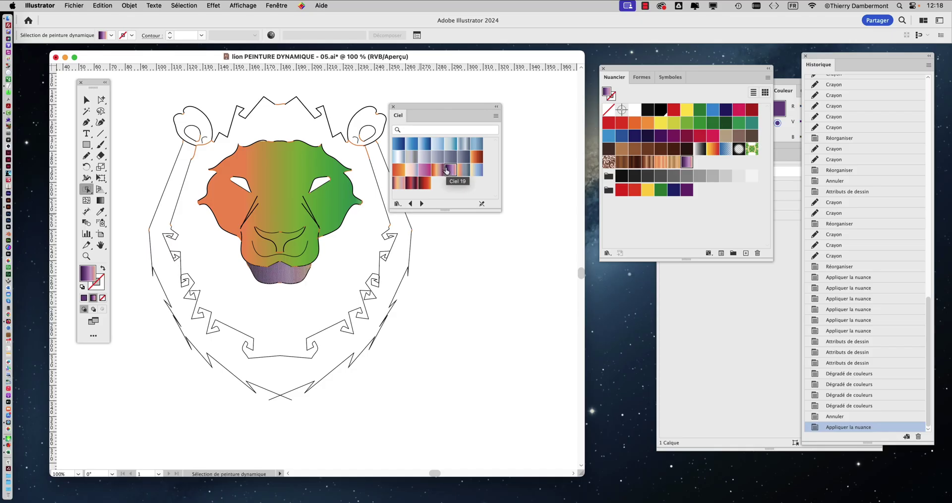
Try the pink-purple Ciel gradient on the lion's face, fill it with the yellow-to-blue one instead, and deselect it
{"action": "left_click", "coordinate": [278, 199]}
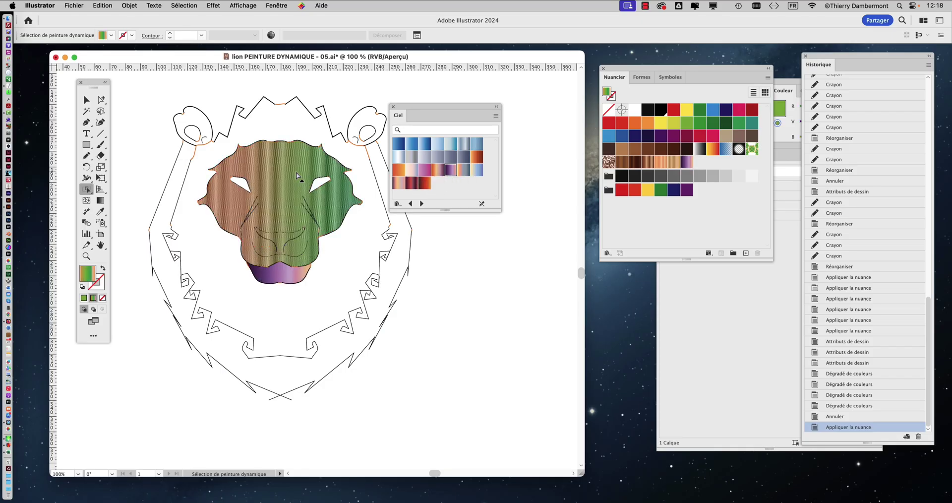
{"action": "left_click", "coordinate": [425, 170]}
{"action": "left_click", "coordinate": [475, 170]}
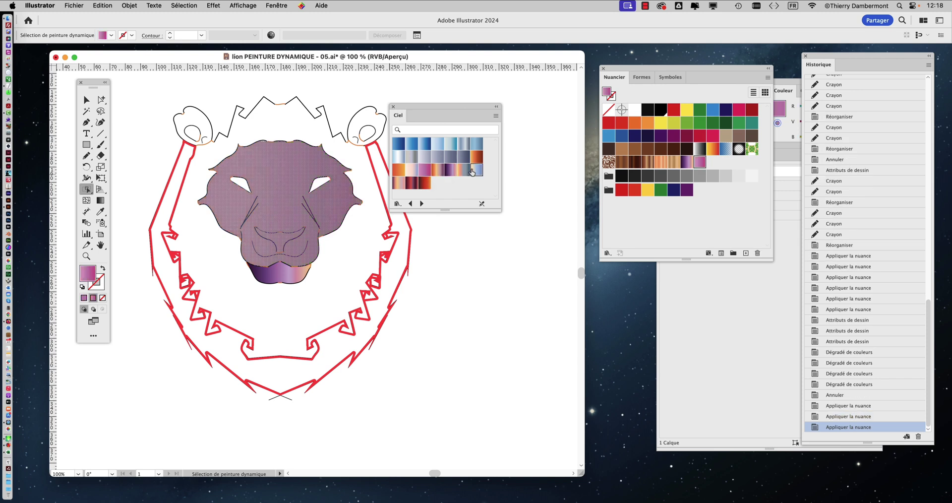
{"action": "left_click", "coordinate": [368, 100]}
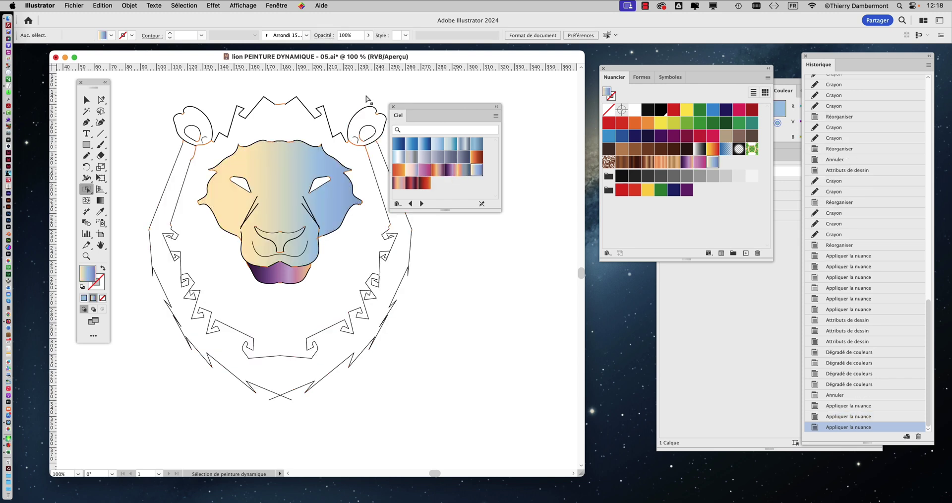
Move the Ciel library away from the face and fill the jaw with the pale pink-to-blue Ciel gradient
{"action": "left_click_drag", "start_coordinate": [424, 106], "coordinate": [496, 120]}
{"action": "scroll", "coordinate": [280, 249], "scroll_direction": "up", "scroll_amount": 2}
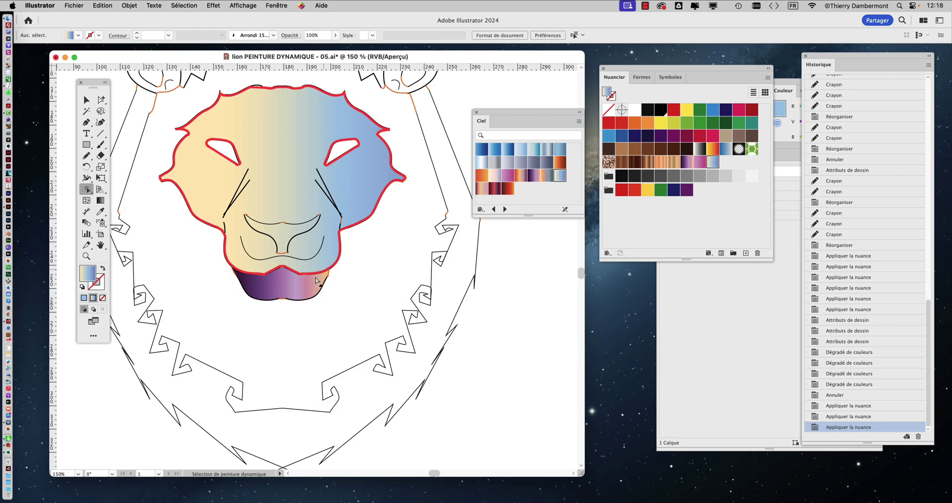
{"action": "left_click", "coordinate": [280, 283]}
{"action": "left_click", "coordinate": [495, 176]}
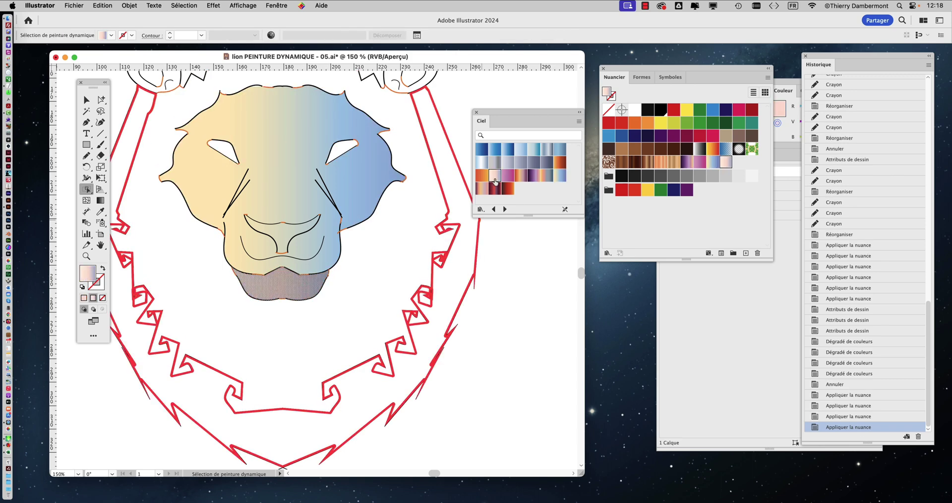
{"action": "left_click", "coordinate": [516, 299]}
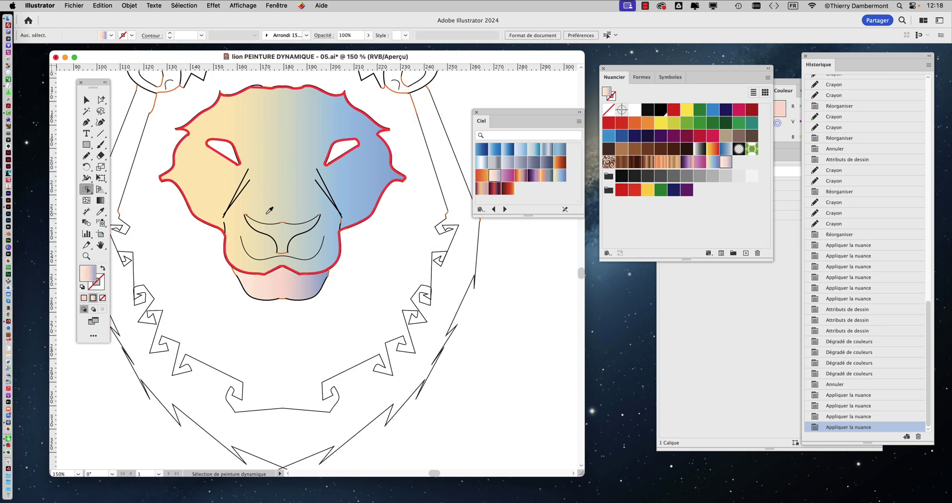
Save the document under the name lion PEINTURE DYNAMIQUE - 06.ai with the Illustrator 2020 version
{"action": "left_click", "coordinate": [76, 5]}
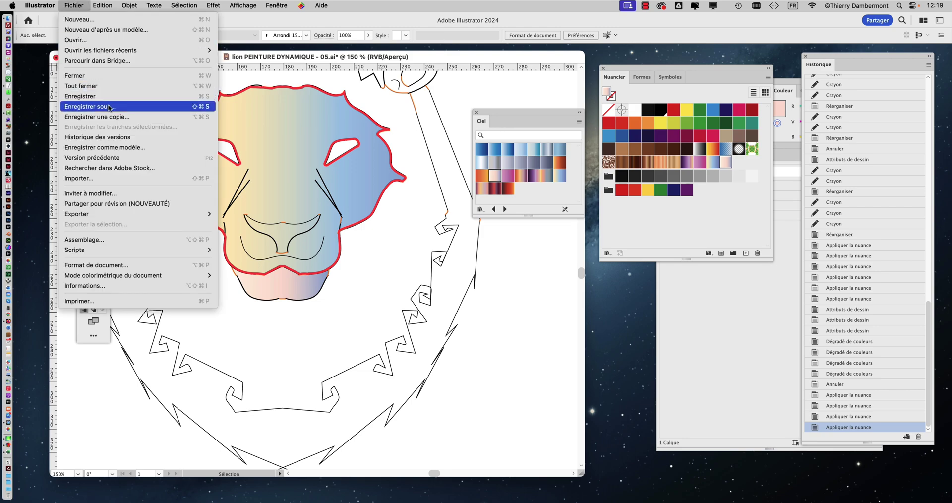
{"action": "left_click", "coordinate": [109, 107]}
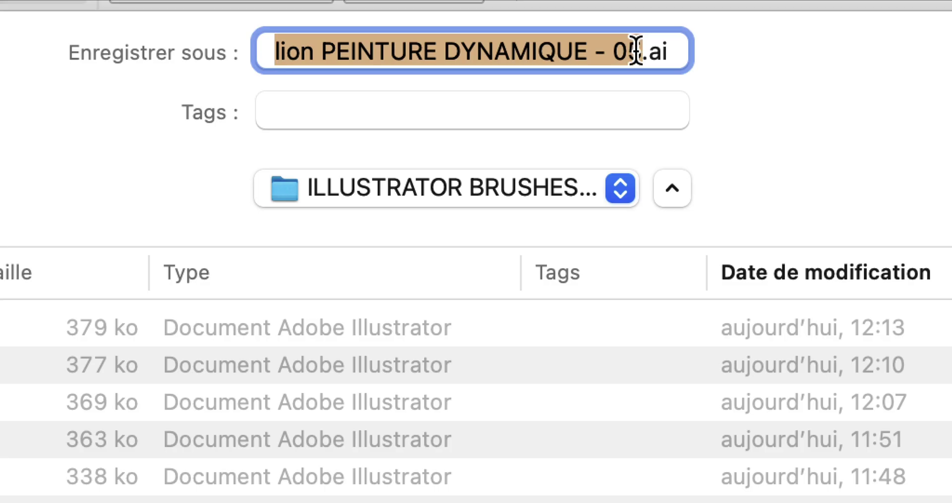
{"action": "left_click", "coordinate": [638, 50]}
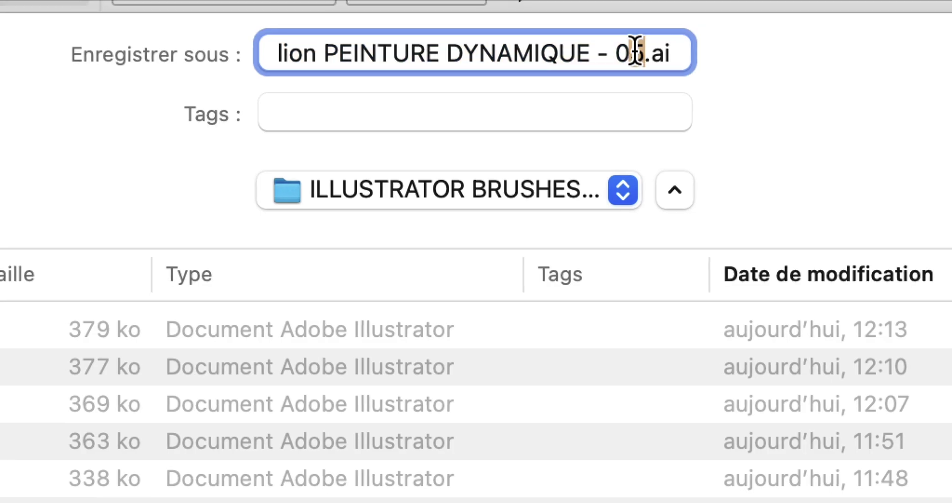
{"action": "left_click_drag", "start_coordinate": [628, 50], "coordinate": [643, 49]}
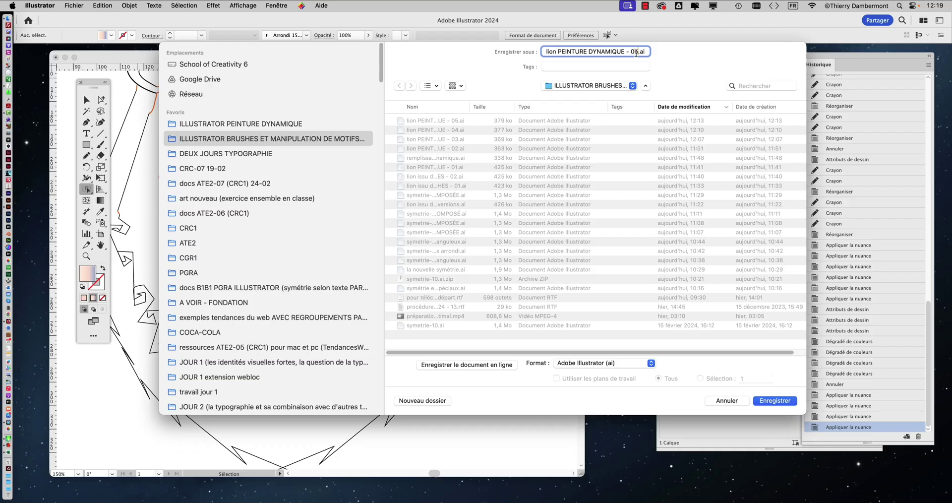
{"action": "left_click", "coordinate": [766, 401]}
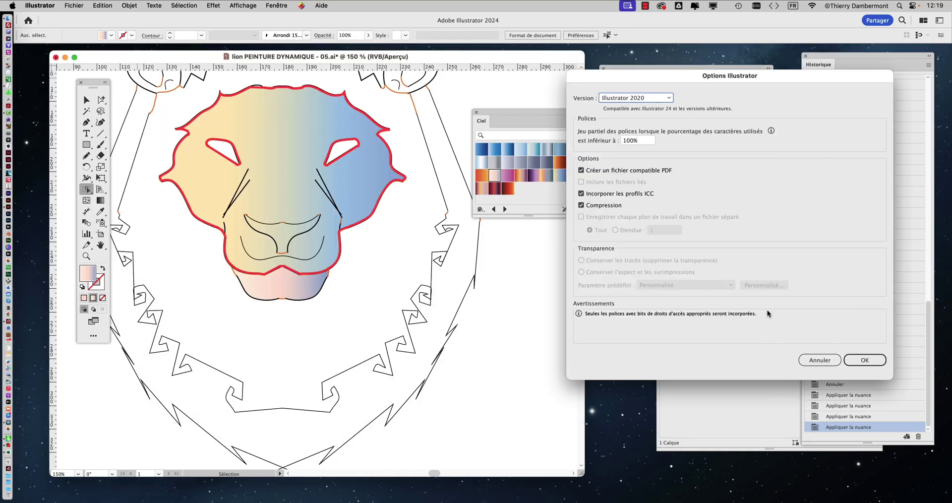
{"action": "left_click", "coordinate": [866, 362]}
Select the lion's inner mane and load the Héritage décoratif pattern library from the decorative Motifs swatches
{"action": "left_click", "coordinate": [368, 280]}
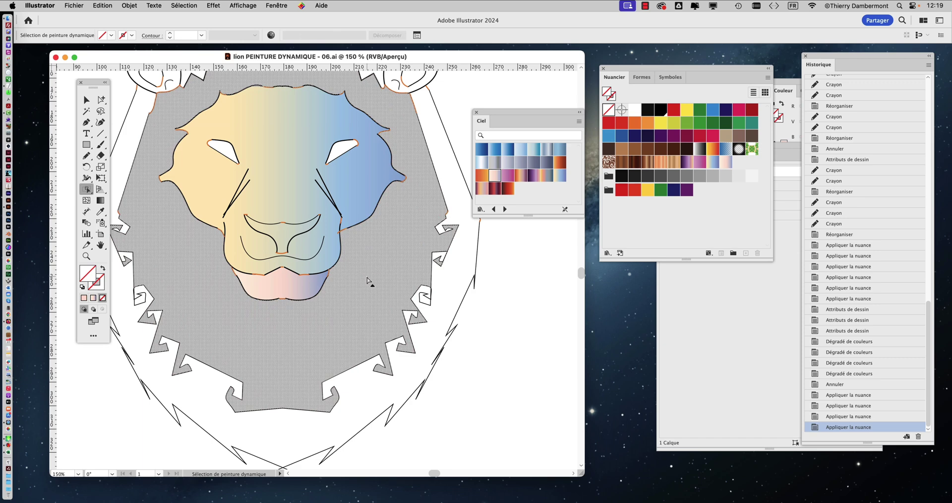
{"action": "scroll", "coordinate": [371, 273], "scroll_direction": "down", "scroll_amount": 1}
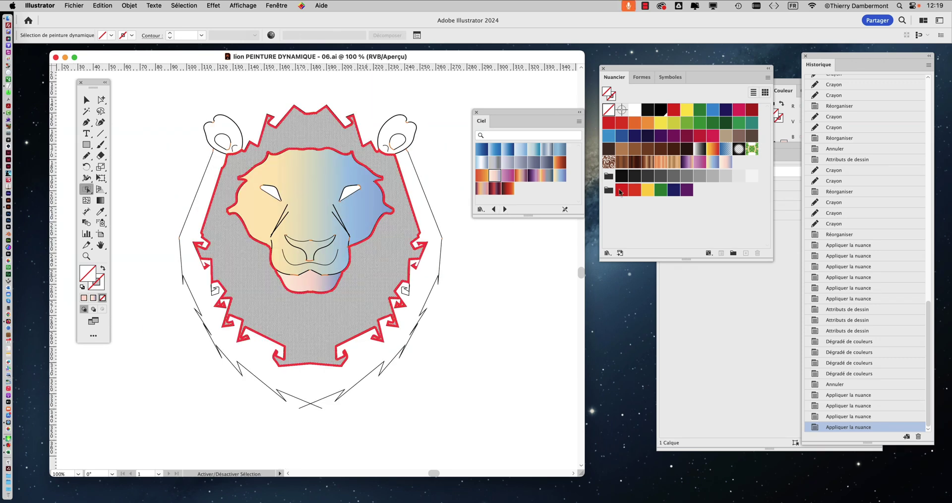
{"action": "left_click_drag", "start_coordinate": [610, 70], "coordinate": [603, 59]}
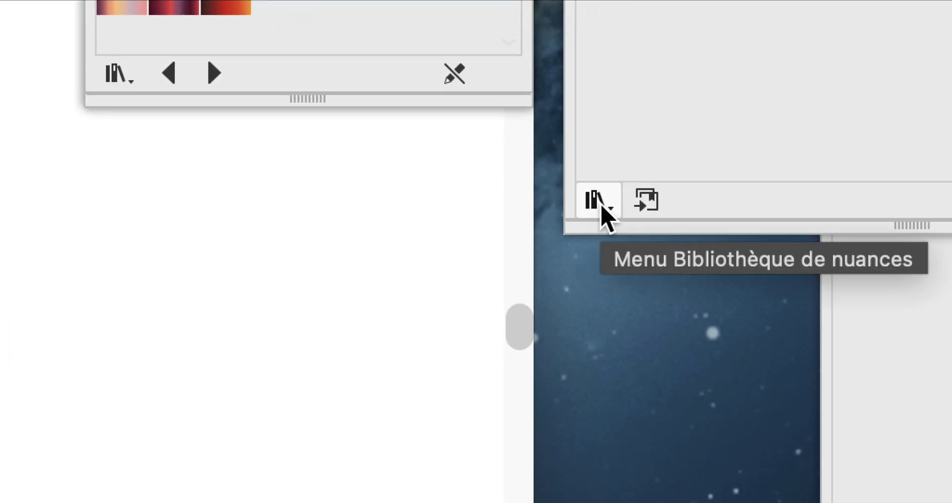
{"action": "left_click", "coordinate": [602, 205]}
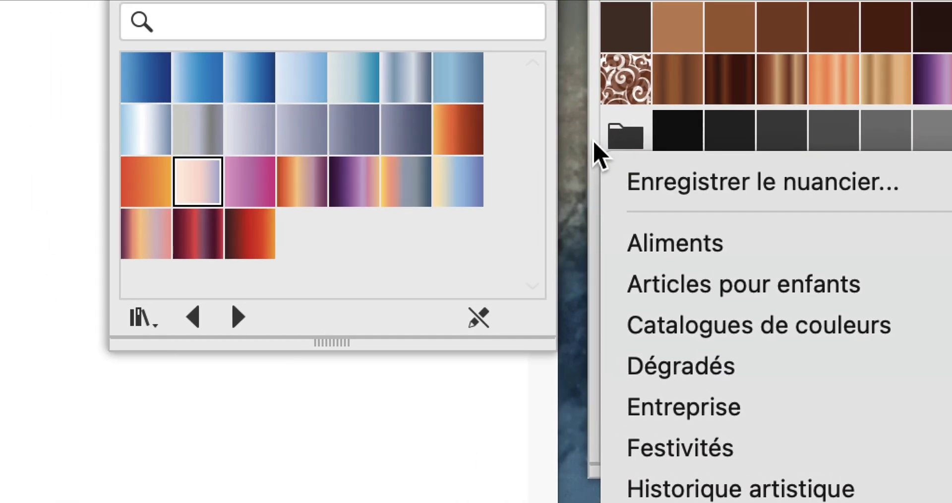
{"action": "left_click", "coordinate": [598, 148]}
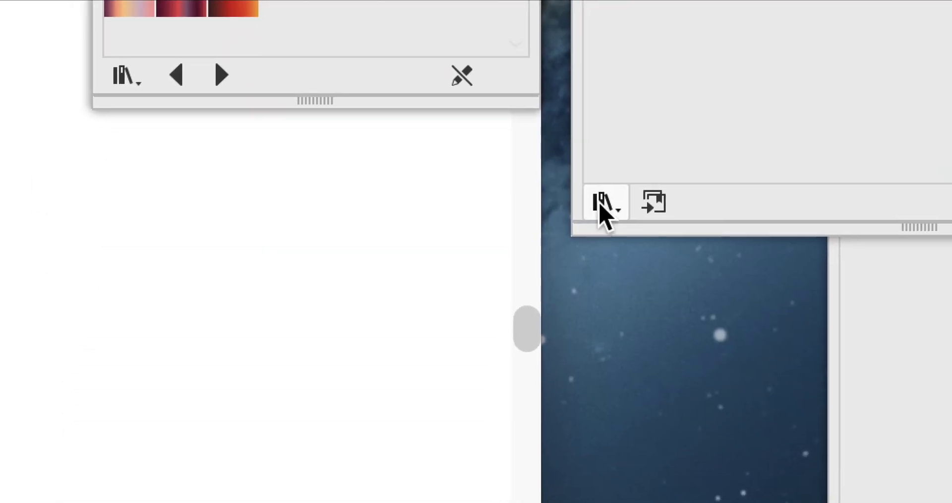
{"action": "left_click", "coordinate": [598, 400]}
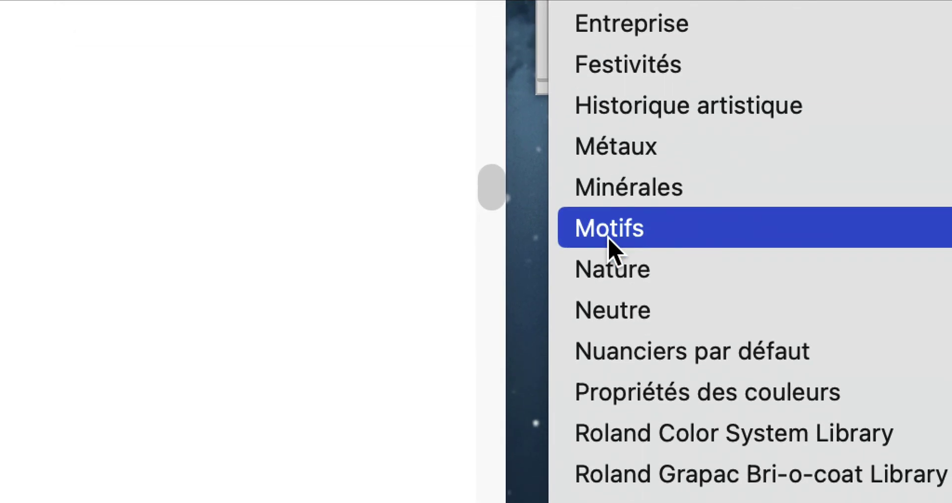
{"action": "mouse_move", "coordinate": [884, 358]}
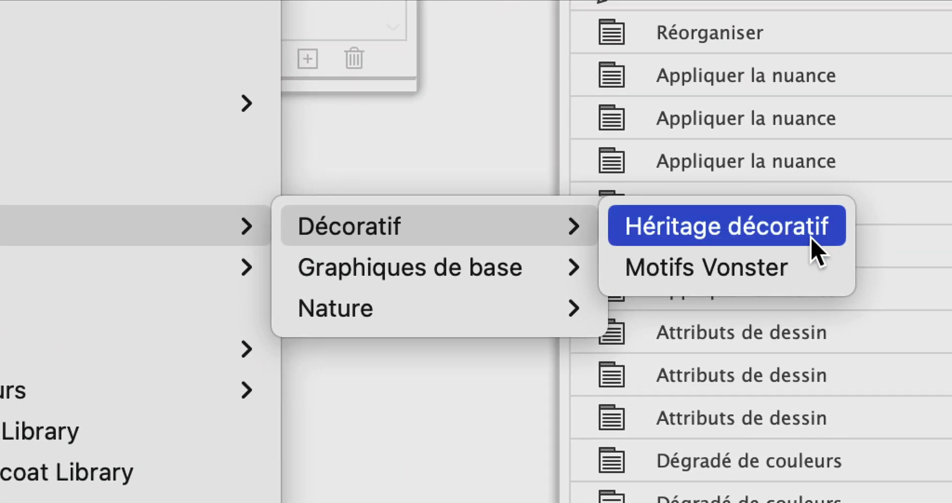
{"action": "left_click", "coordinate": [813, 248]}
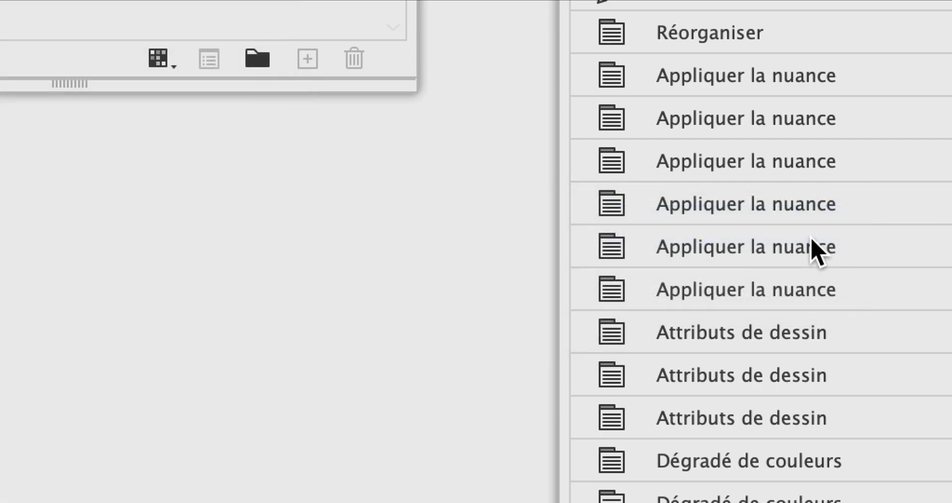
Move the Nuancier swatches aside and enlarge the Héritage décoratif library to display all its patterns
{"action": "left_click_drag", "start_coordinate": [640, 58], "coordinate": [714, 58]}
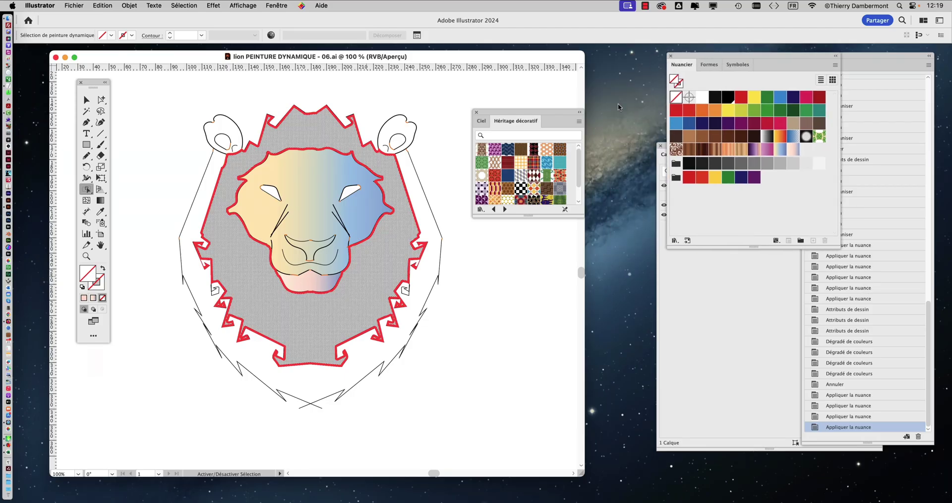
{"action": "left_click_drag", "start_coordinate": [580, 216], "coordinate": [598, 342]}
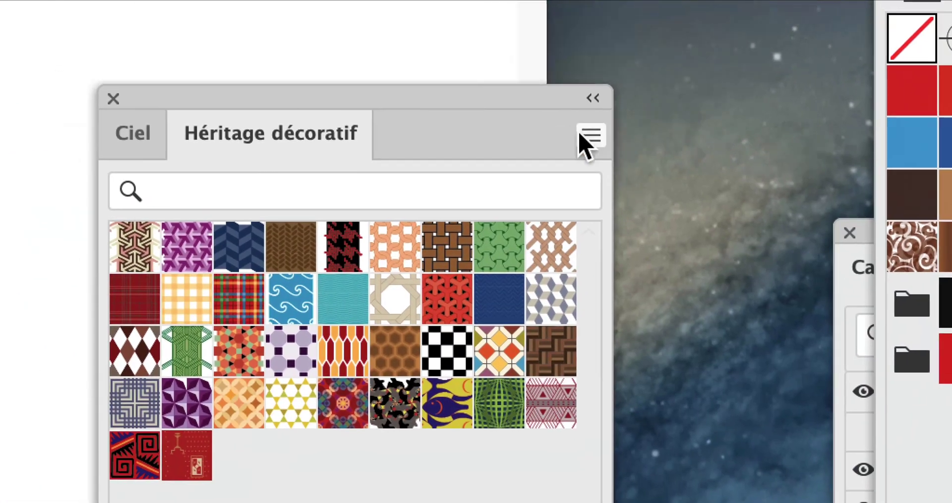
{"action": "left_click", "coordinate": [585, 136]}
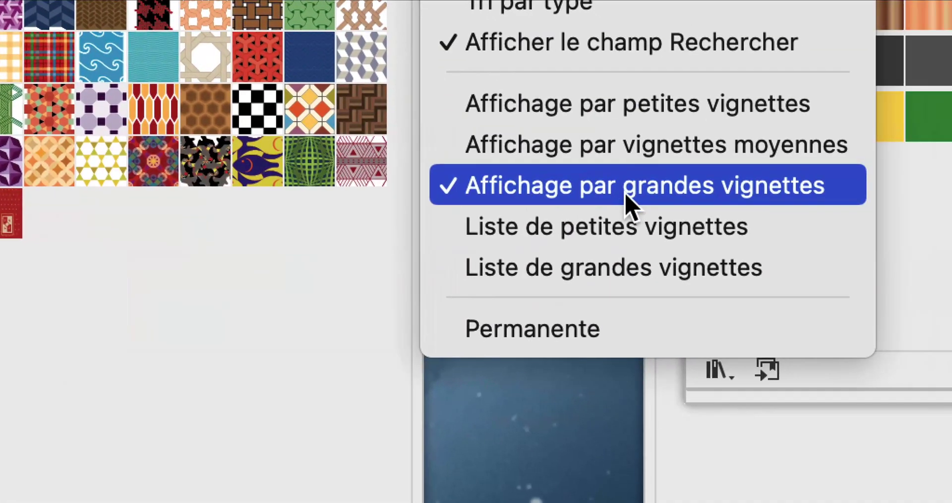
Try the Couleur Arlequin pattern on the inner mane, and fill it with Couleur Mexico instead
{"action": "left_click", "coordinate": [377, 214]}
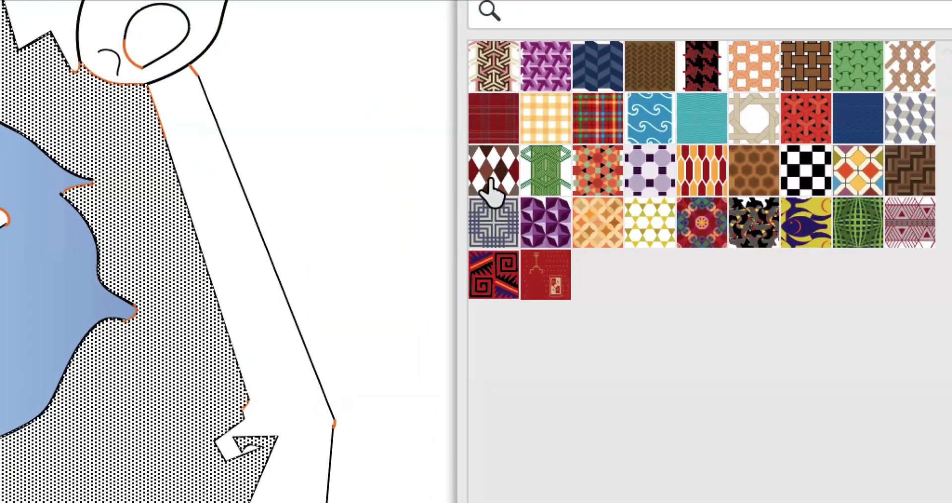
{"action": "left_click", "coordinate": [491, 183]}
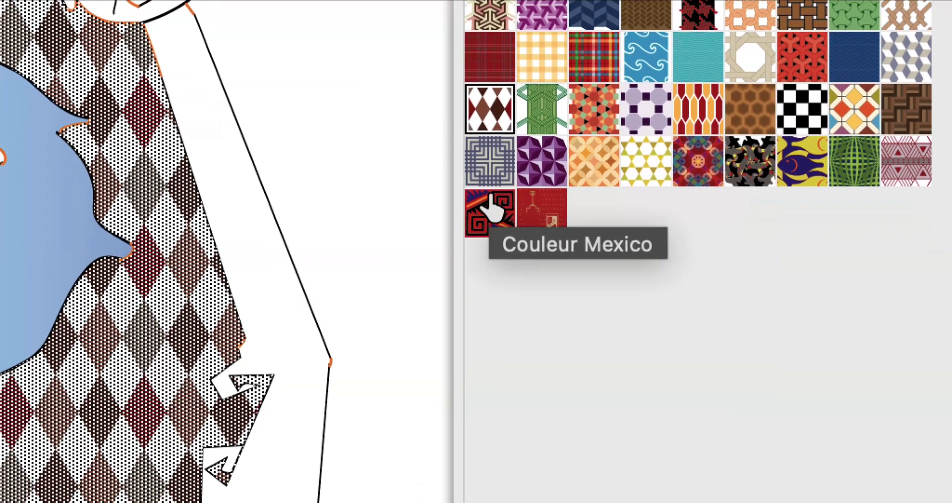
{"action": "left_click", "coordinate": [488, 237]}
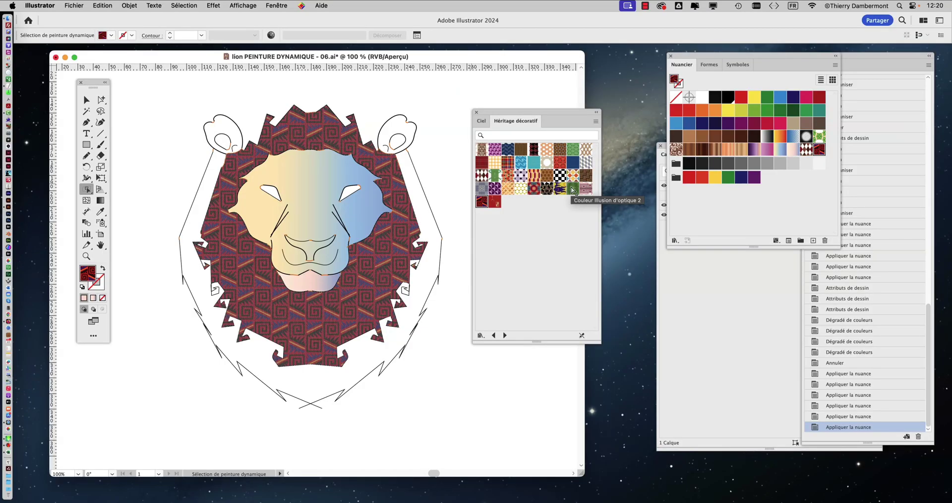
Try the blue wave and orange mosaic patterns on the outer mane, and fill it with the green striped pattern instead
{"action": "left_click", "coordinate": [411, 178]}
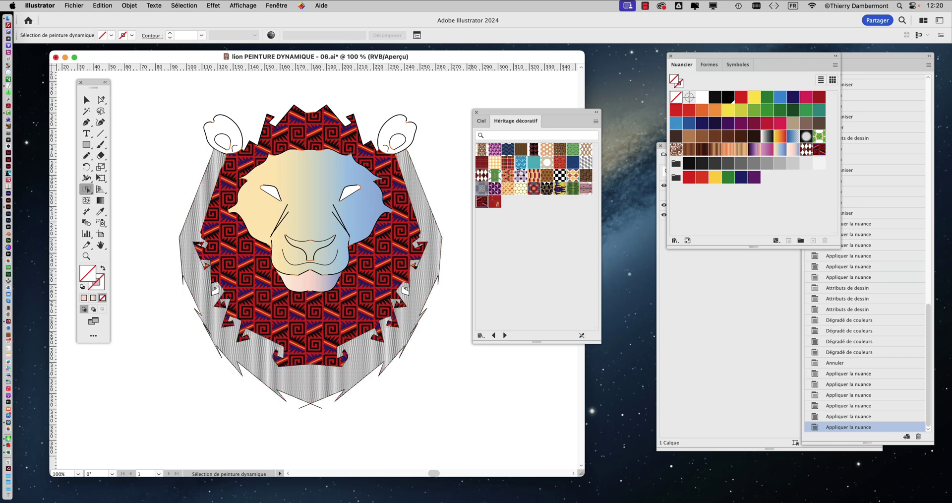
{"action": "left_click", "coordinate": [522, 163]}
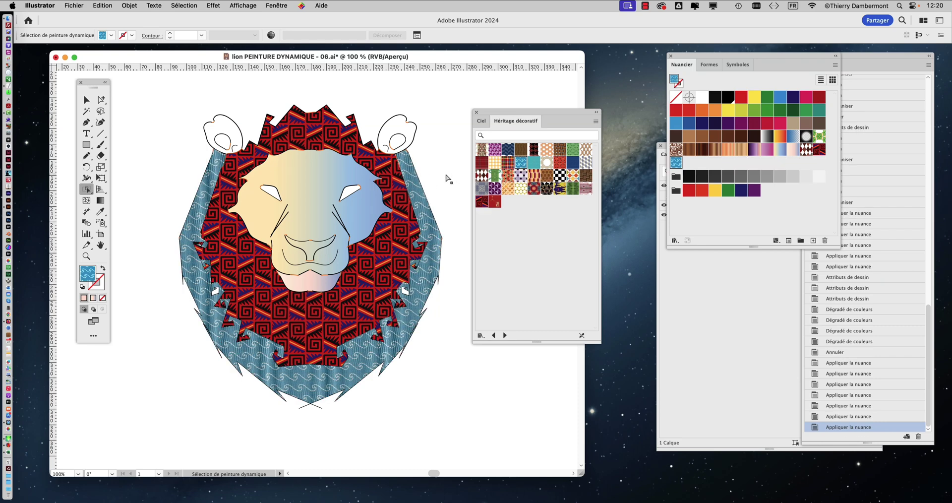
{"action": "left_click", "coordinate": [508, 176]}
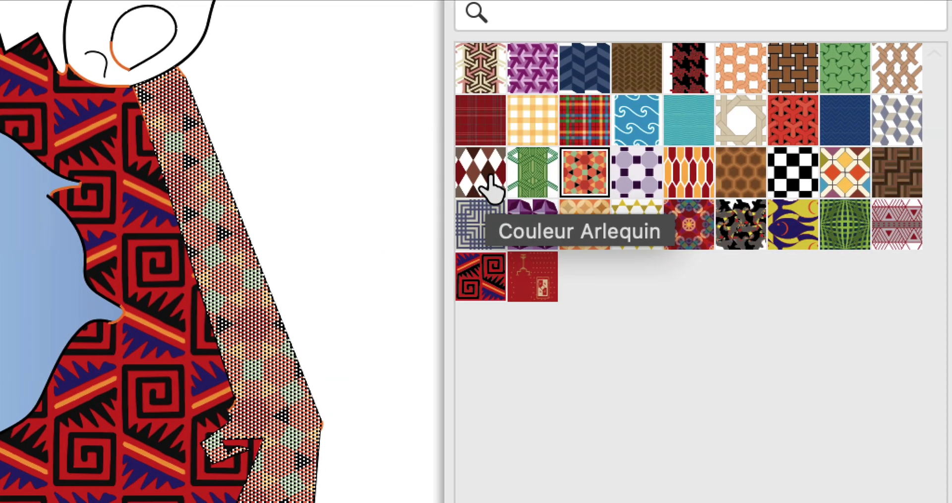
{"action": "left_click", "coordinate": [452, 181]}
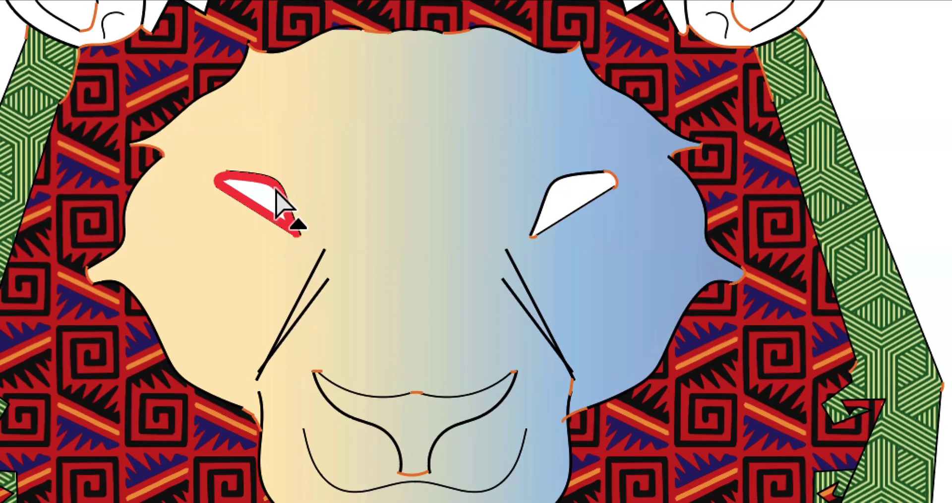
Fill both eyes with the blue wave pattern and move the pattern library clear of the lion
{"action": "left_click", "coordinate": [276, 194]}
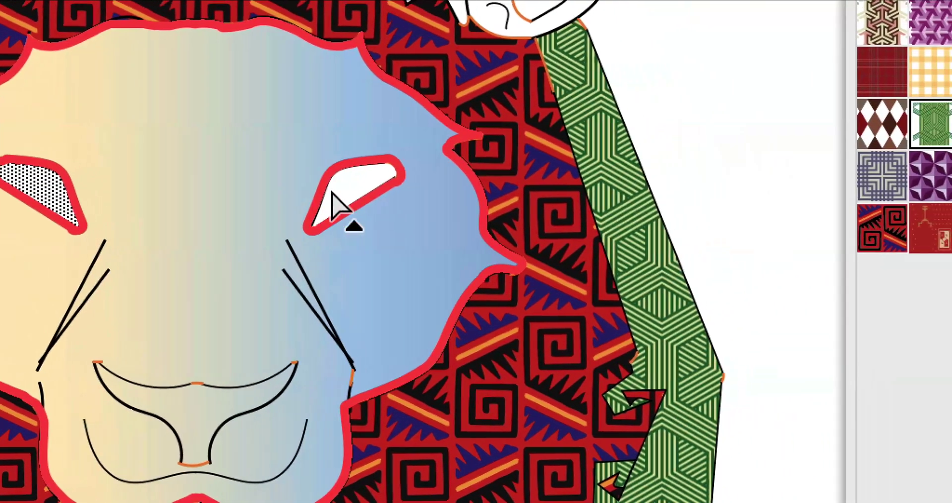
{"action": "left_click", "coordinate": [550, 211]}
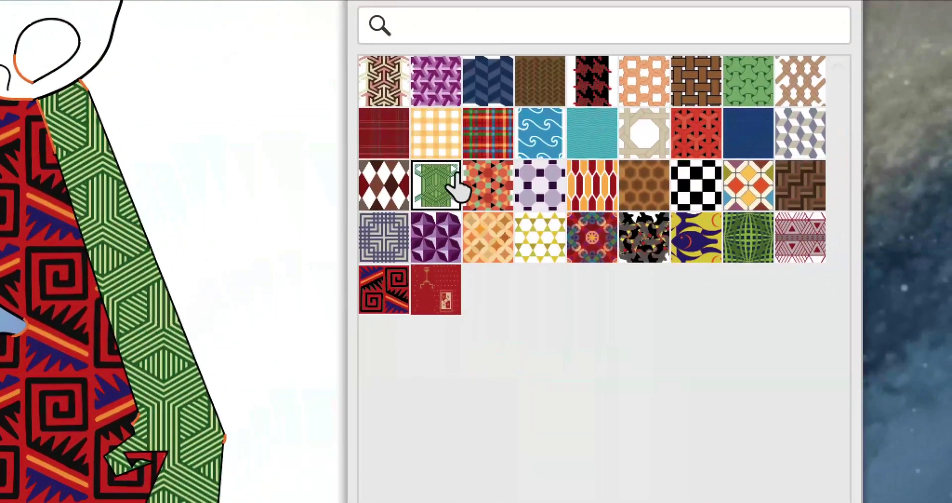
{"action": "left_click", "coordinate": [541, 133]}
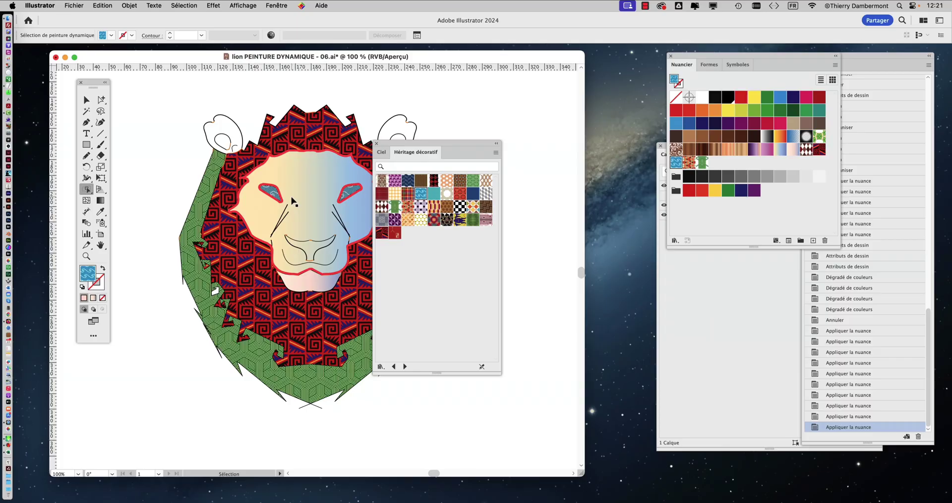
{"action": "left_click_drag", "start_coordinate": [446, 143], "coordinate": [536, 141]}
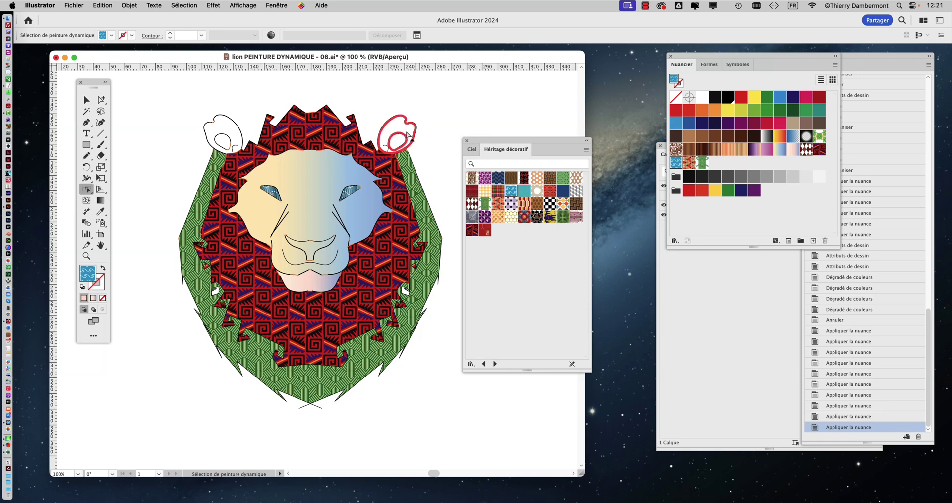
Fill the outer parts of both ears with the solid beige swatch and deselect them
{"action": "left_click", "coordinate": [389, 132]}
{"action": "left_click", "coordinate": [224, 130]}
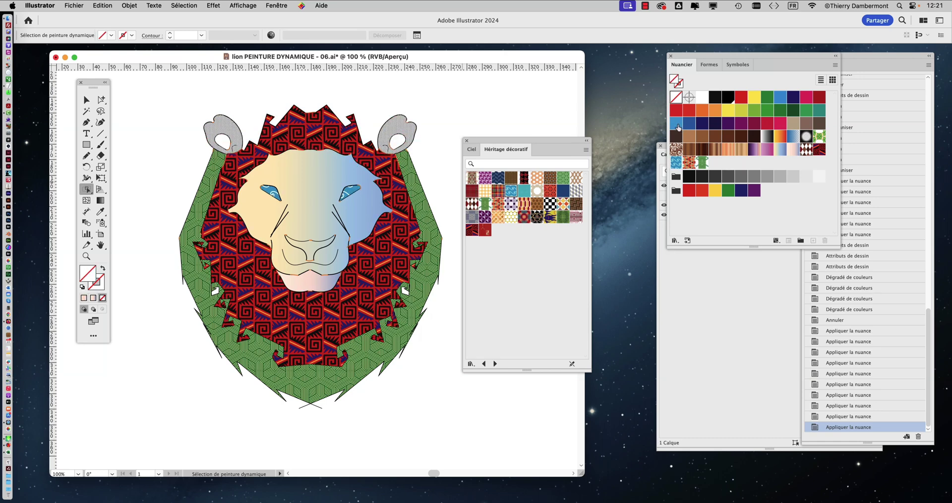
{"action": "left_click", "coordinate": [792, 127]}
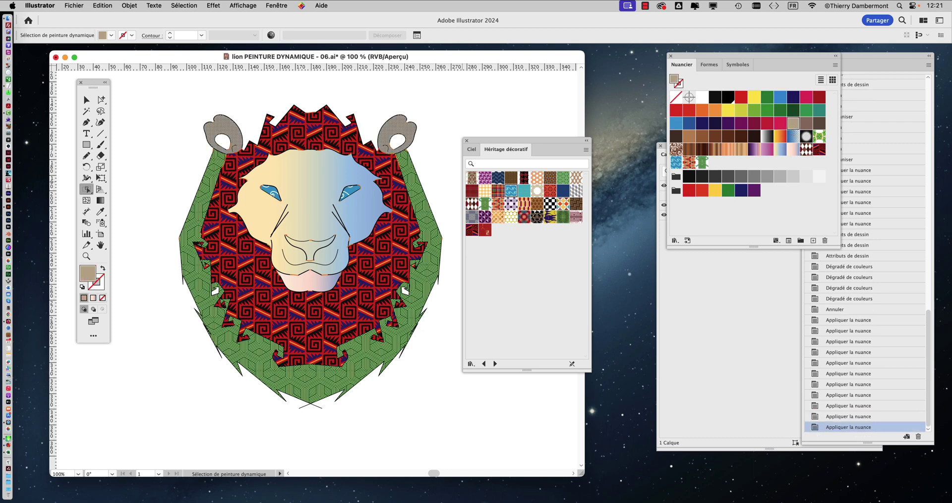
{"action": "key", "text": "super+shift+a"}
Replace the inner mane's fill with the Couleur Nid d'abeilles condensé pattern
{"action": "left_click", "coordinate": [337, 143]}
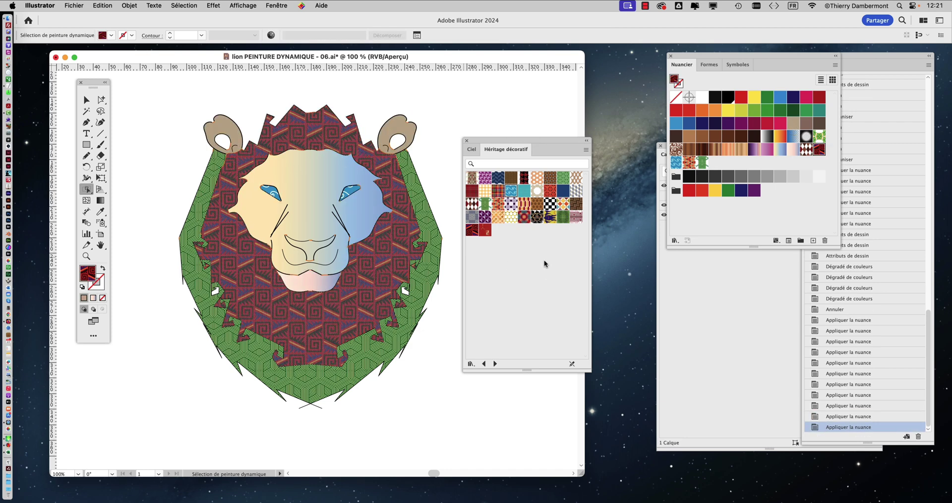
{"action": "left_click", "coordinate": [519, 192]}
{"action": "left_click_drag", "start_coordinate": [497, 144], "coordinate": [499, 141]}
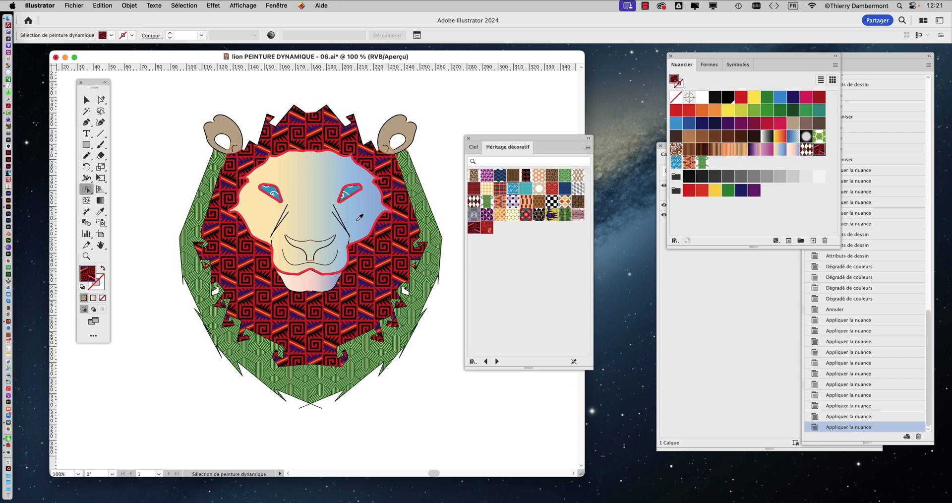
{"action": "key", "text": "super+plus"}
{"action": "key", "text": "super+plus"}
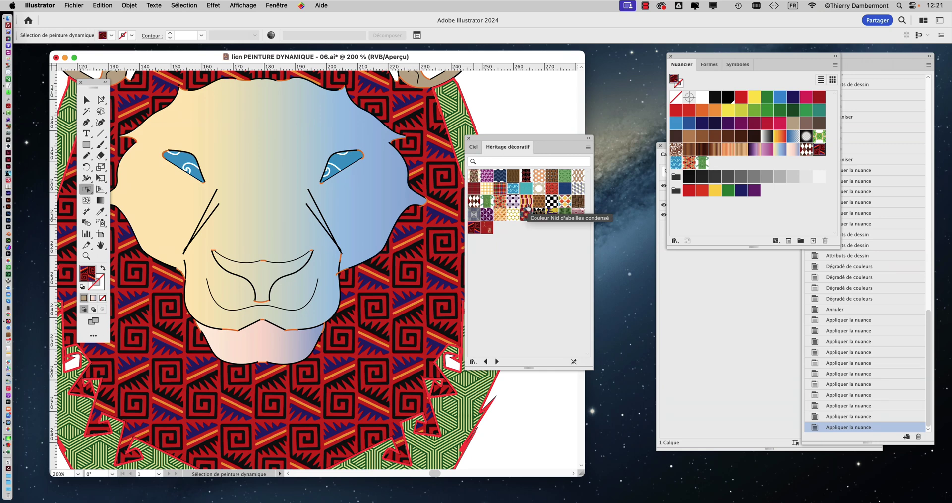
{"action": "left_click", "coordinate": [527, 204]}
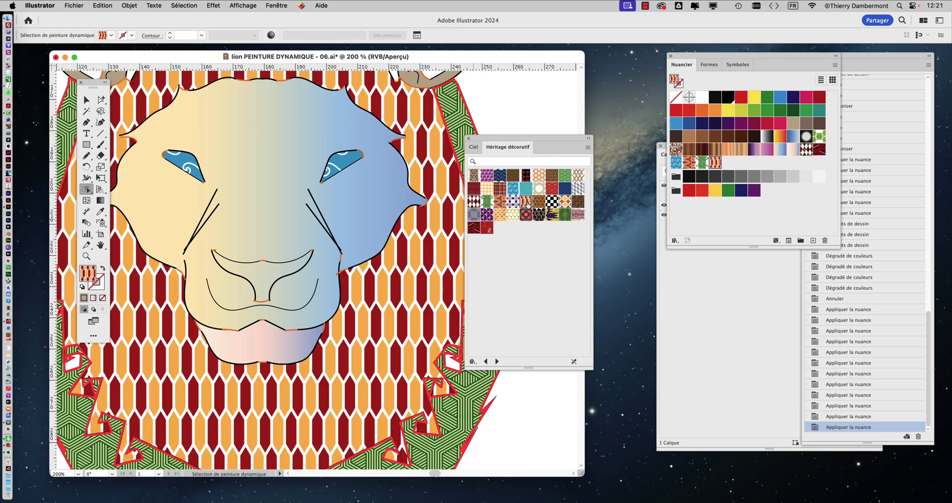
Move the pattern library off the outer mane, fill that region with the navy zigzag pattern, and deselect it
{"action": "left_click_drag", "start_coordinate": [505, 144], "coordinate": [551, 139]}
{"action": "left_click", "coordinate": [496, 318]}
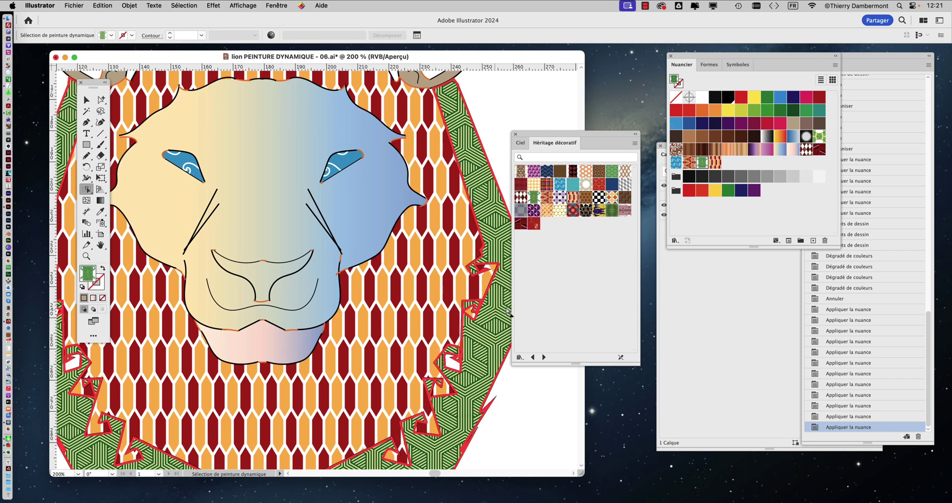
{"action": "triple_click", "coordinate": [496, 317]}
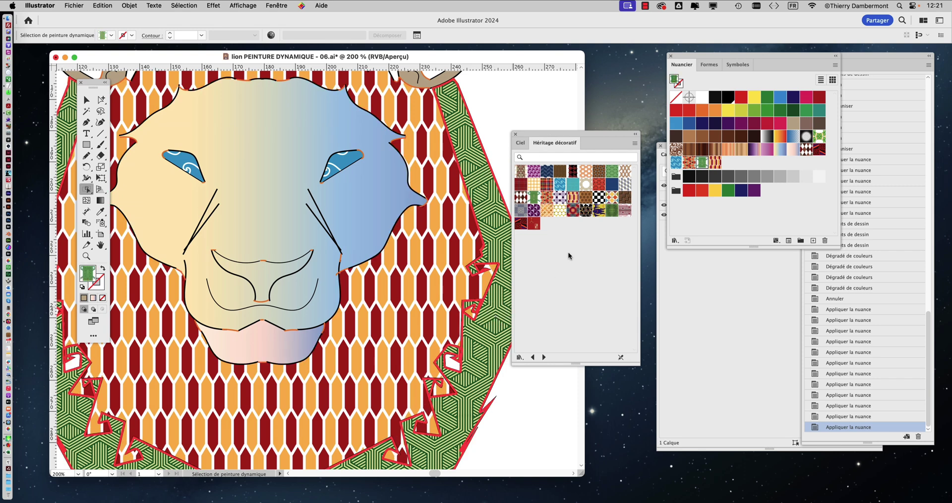
{"action": "left_click", "coordinate": [612, 184]}
{"action": "left_click_drag", "start_coordinate": [534, 145], "coordinate": [582, 142]}
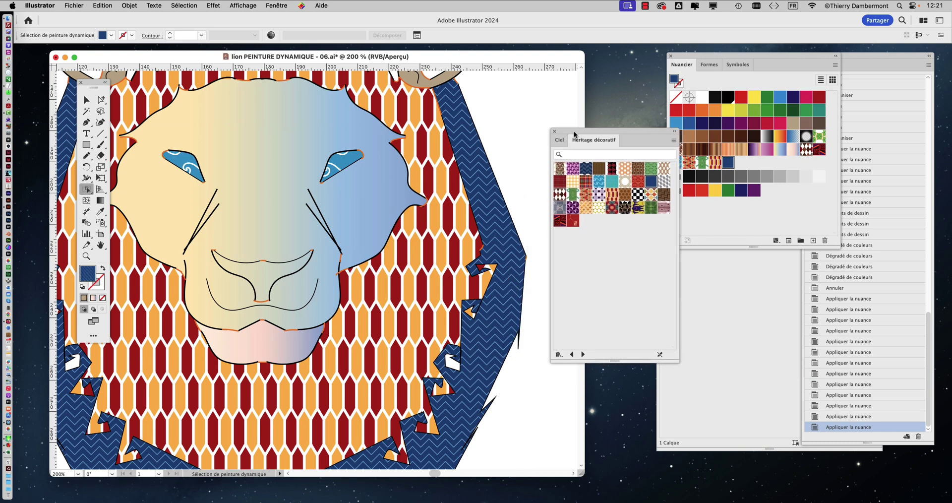
{"action": "left_click", "coordinate": [539, 161]}
{"action": "key", "text": "super+minus"}
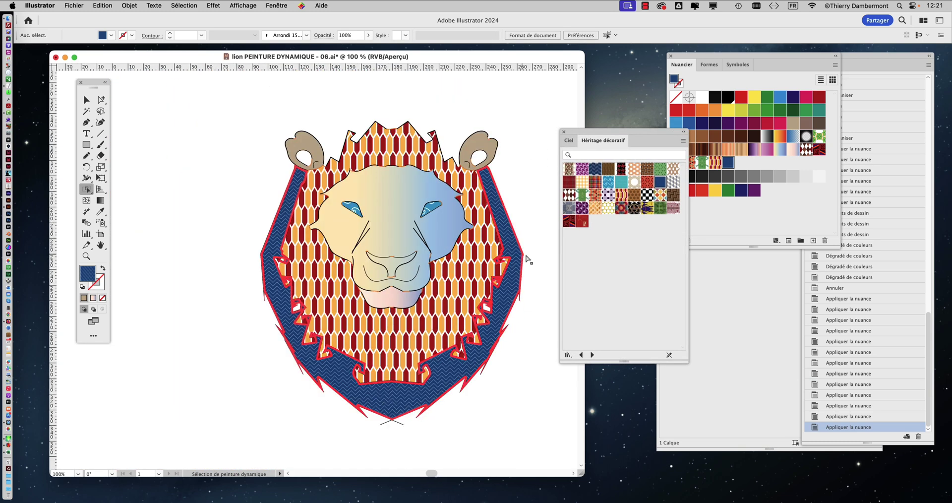
Try the black-and-white checkerboard on the outer mane, and fill it with the grey 3D cube pattern instead
{"action": "left_click", "coordinate": [647, 194]}
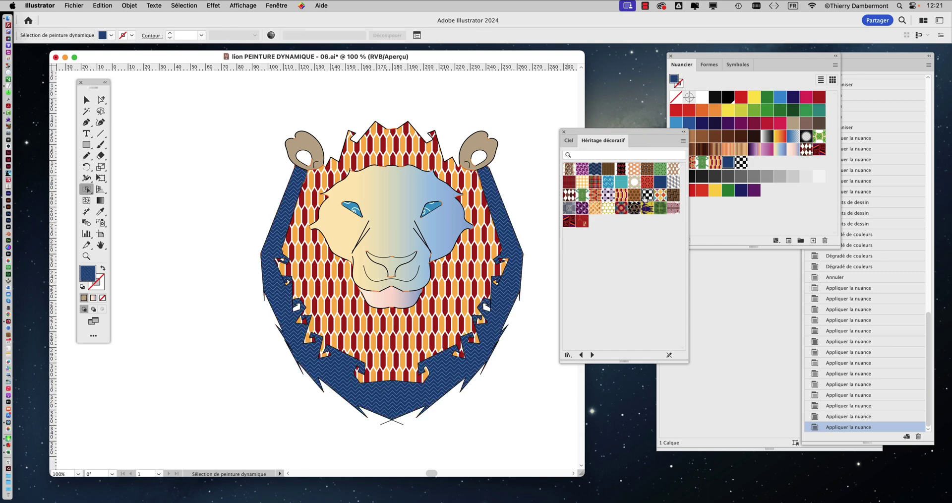
{"action": "left_click", "coordinate": [647, 196]}
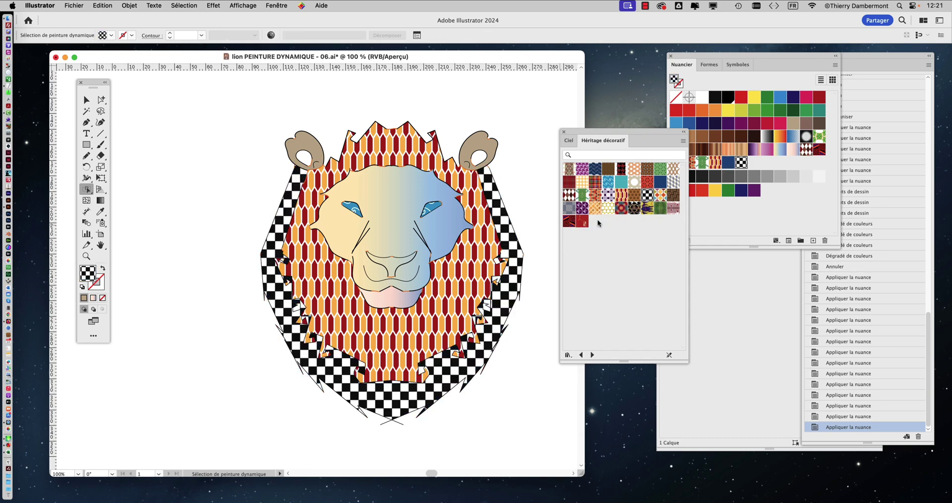
{"action": "left_click", "coordinate": [671, 183]}
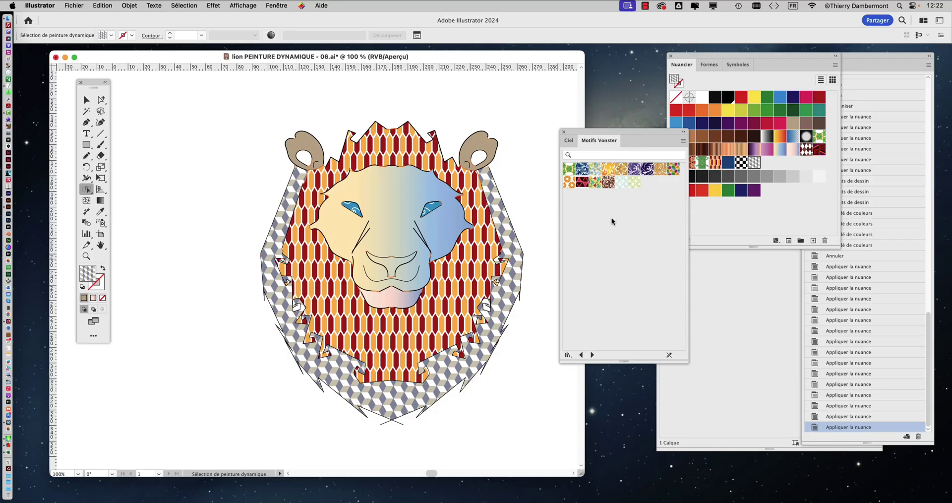
Shrink the floating pattern library and place it in the gap between the lion and the swatches
{"action": "left_click_drag", "start_coordinate": [688, 361], "coordinate": [672, 241]}
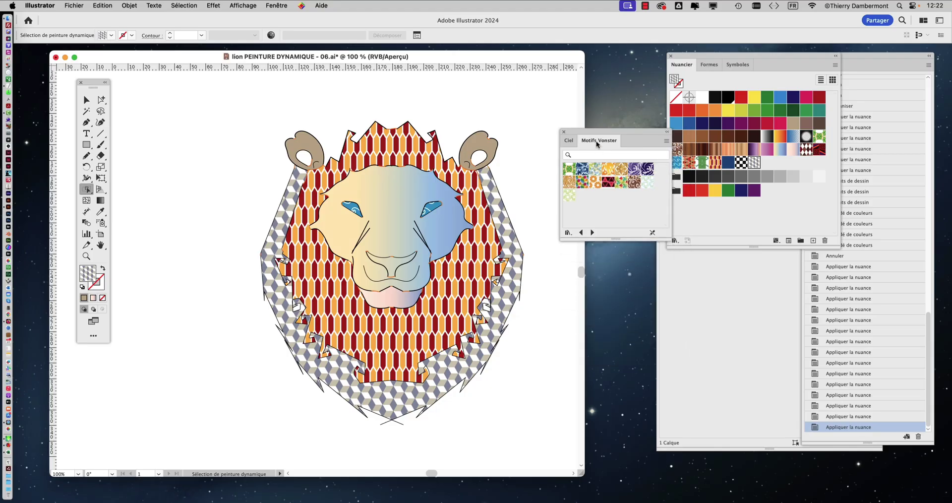
{"action": "left_click_drag", "start_coordinate": [600, 140], "coordinate": [573, 119]}
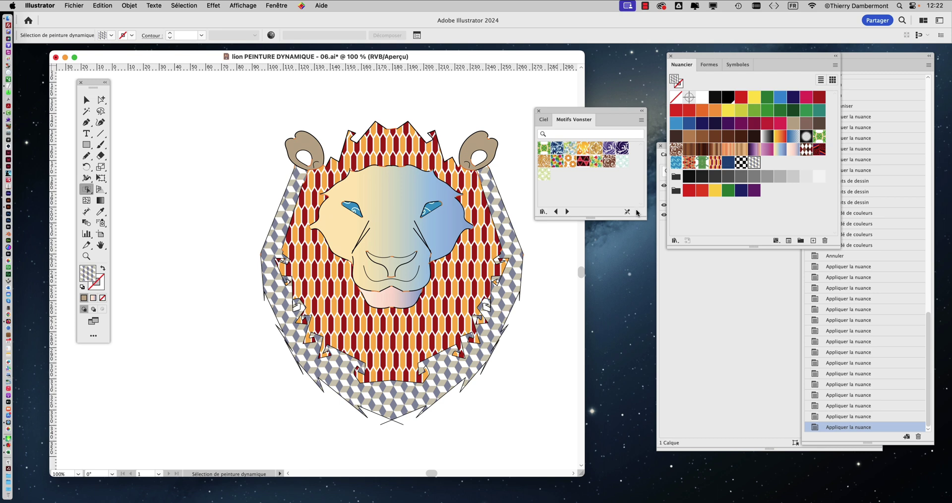
{"action": "left_click_drag", "start_coordinate": [642, 217], "coordinate": [650, 267]}
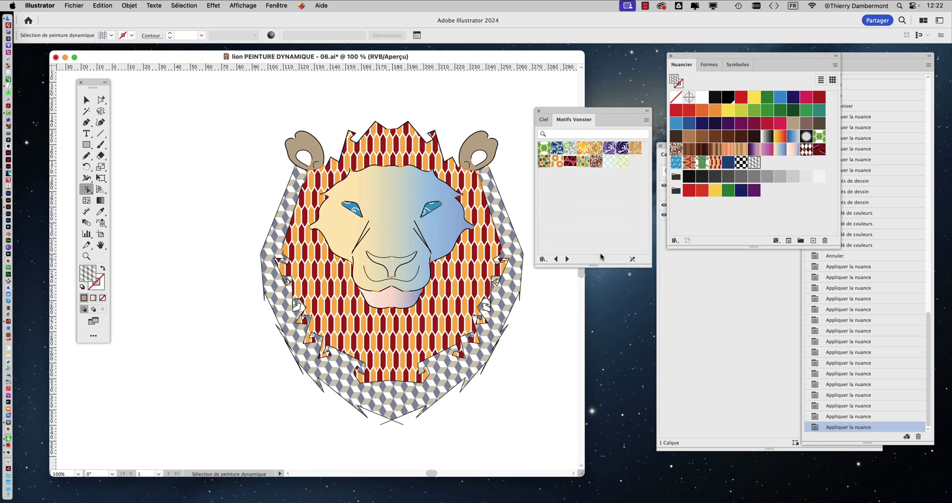
Try a horizontal line pattern from Graphiques de base_Lignes and black dots from Graphiques de base_Points on the outer mane
{"action": "left_click", "coordinate": [568, 259]}
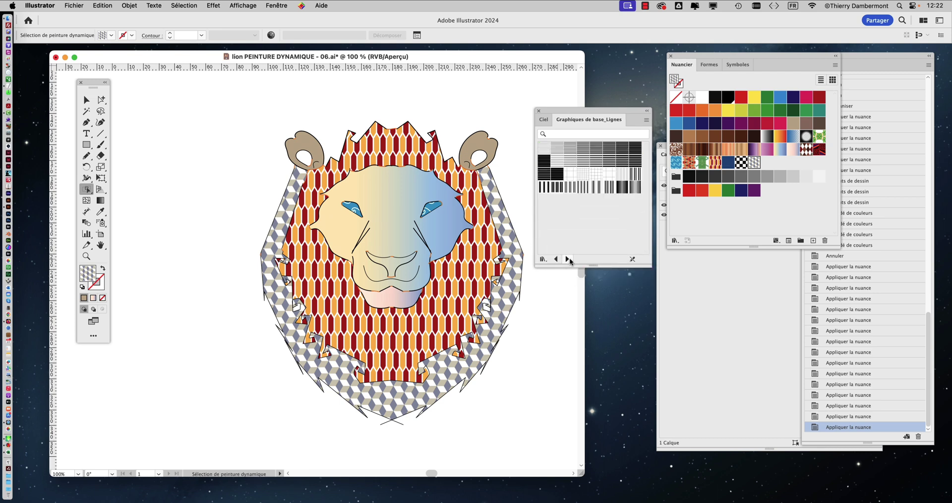
{"action": "left_click", "coordinate": [578, 161]}
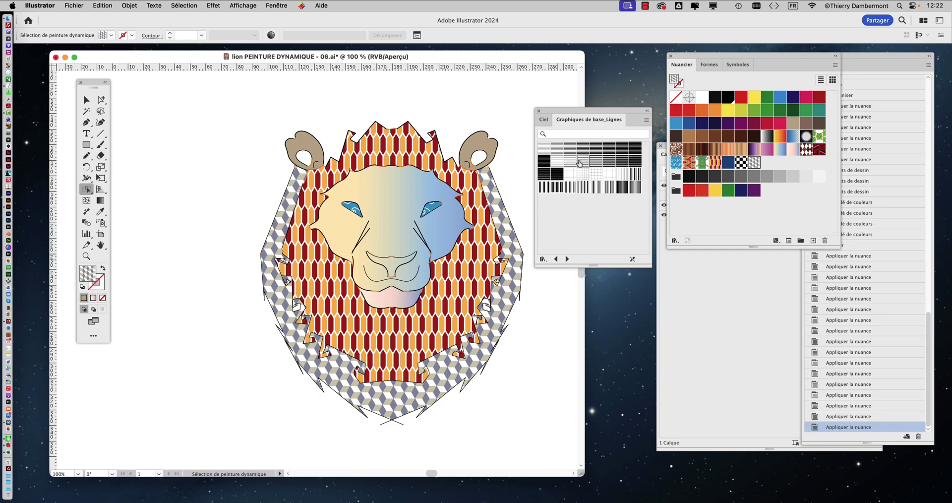
{"action": "left_click", "coordinate": [567, 259]}
{"action": "left_click", "coordinate": [600, 148]}
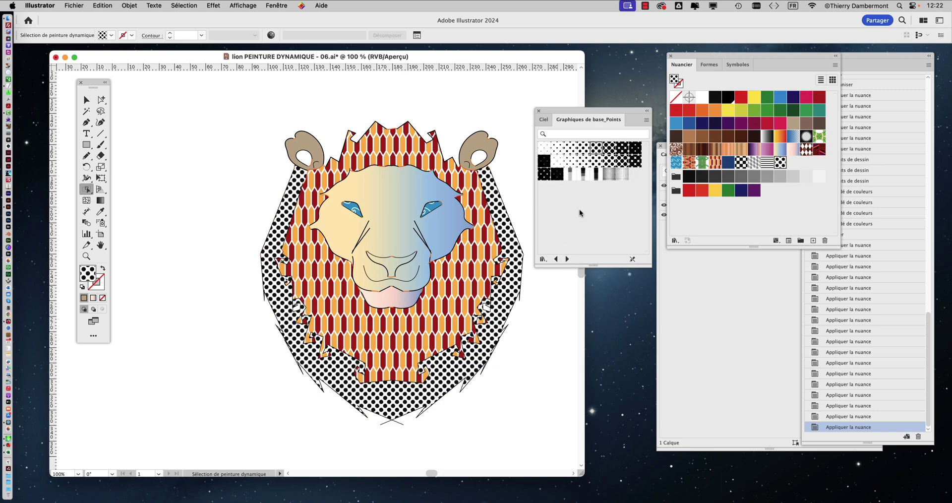
Try the Hachures doubles, horizontal dash and squiggly line textures from Graphiques de base_Textures on the outer mane
{"action": "left_click", "coordinate": [567, 258]}
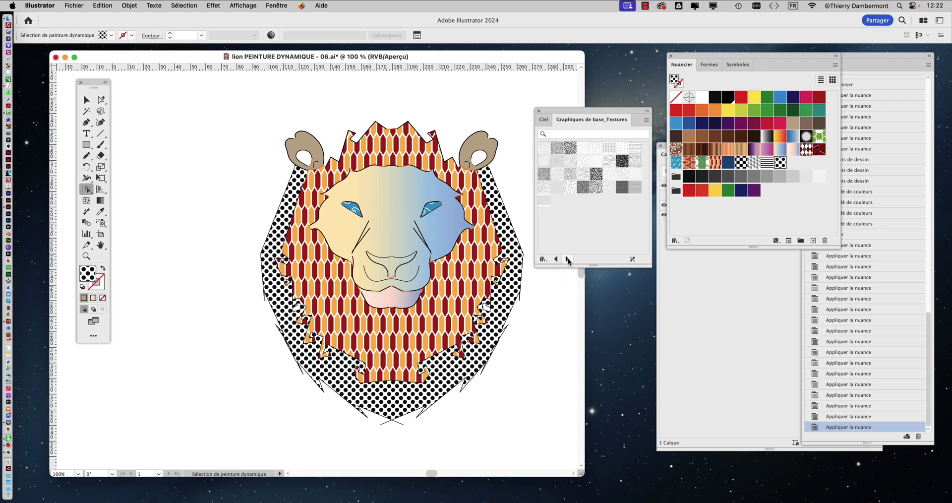
{"action": "left_click", "coordinate": [597, 174]}
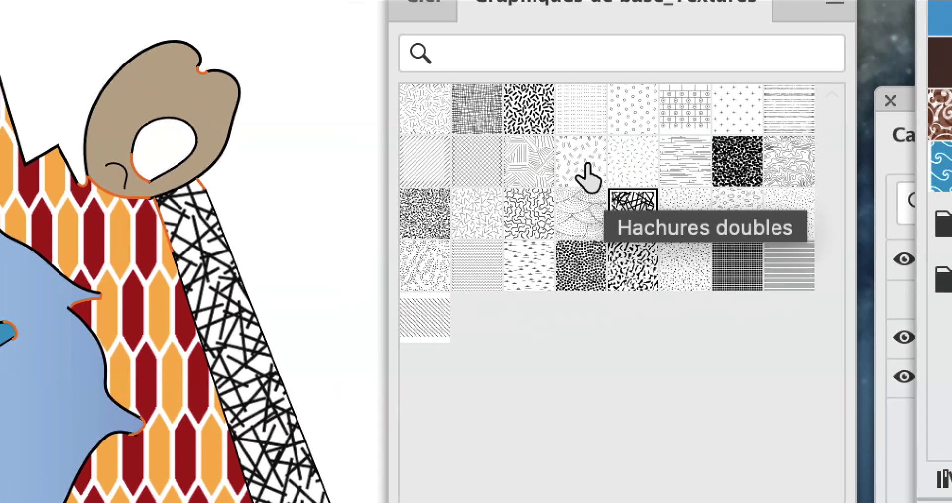
{"action": "left_click", "coordinate": [630, 134]}
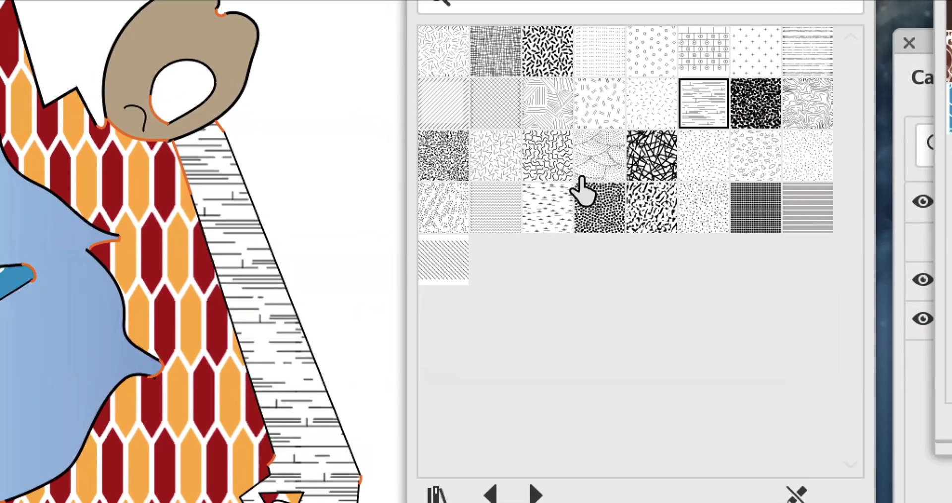
{"action": "left_click", "coordinate": [448, 217]}
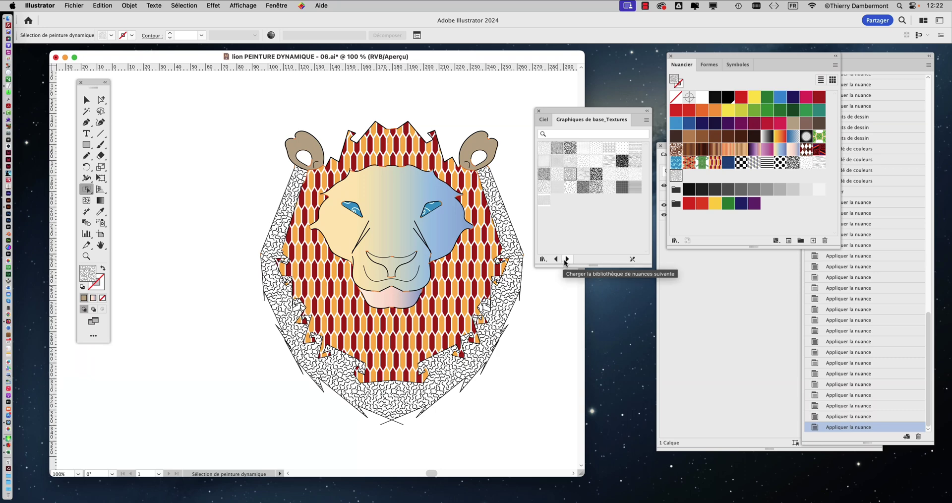
Load the Nature_Feuillage library, try the pansy pattern on the outer mane, and fill it with the red poinsettia pattern
{"action": "left_click", "coordinate": [565, 261]}
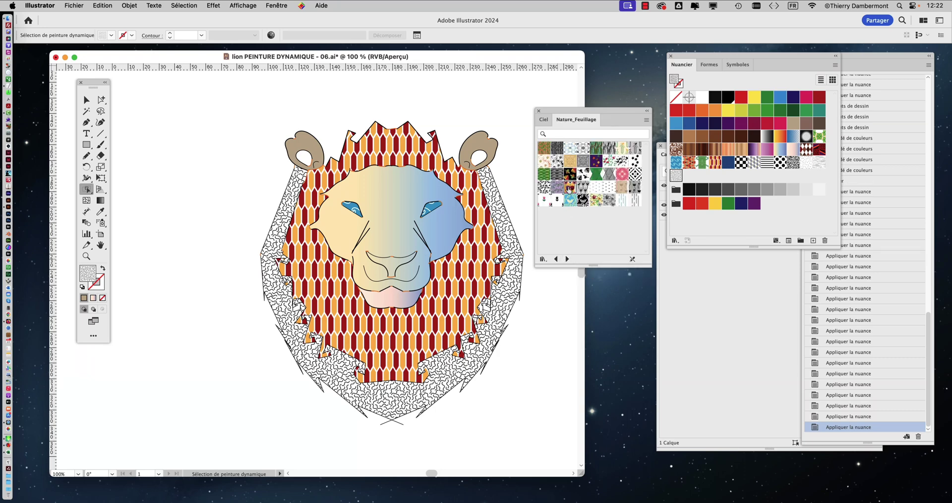
{"action": "left_click", "coordinate": [568, 189]}
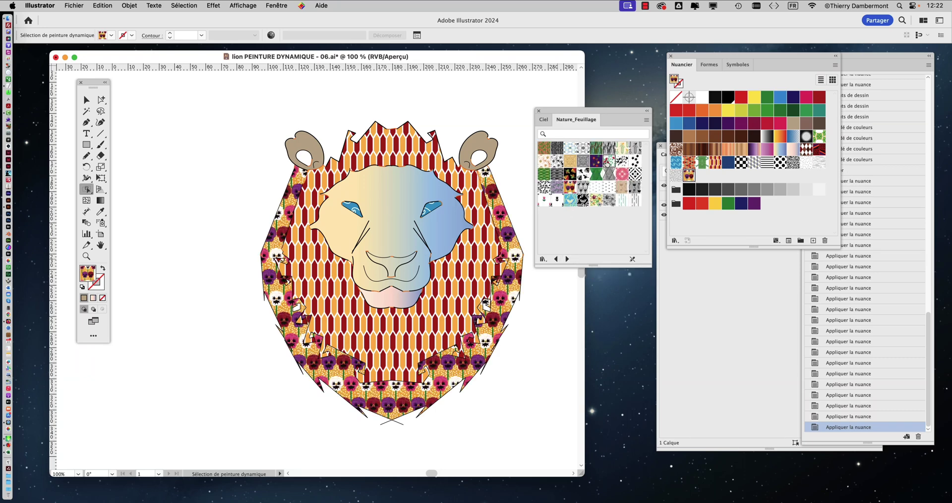
{"action": "left_click", "coordinate": [609, 163]}
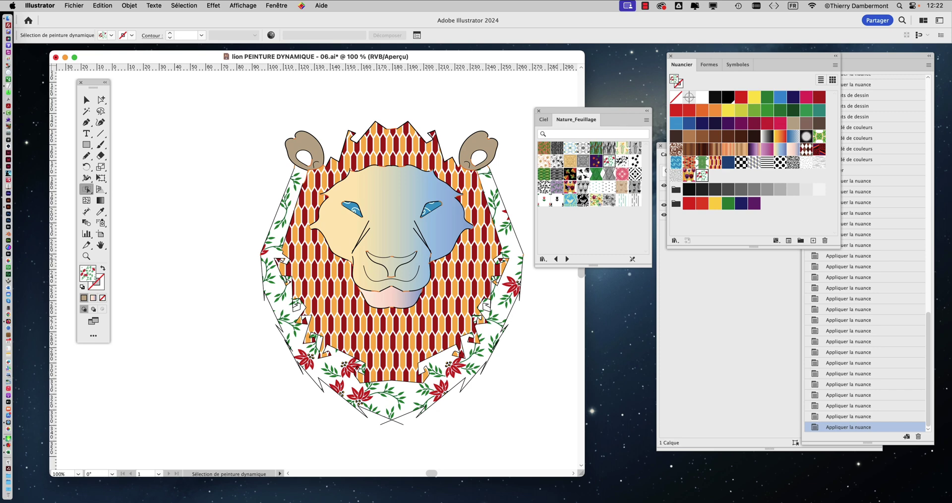
Try the grey bird pattern and a yellow-to-blue gradient on the inner mane, and fill it with the dark red gradient from Ciel
{"action": "left_click", "coordinate": [487, 208], "text": "alt"}
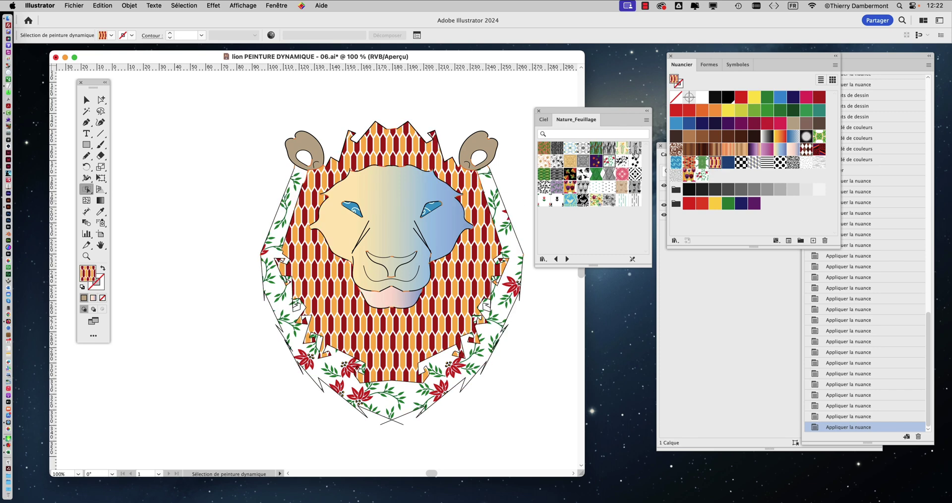
{"action": "left_click", "coordinate": [636, 148]}
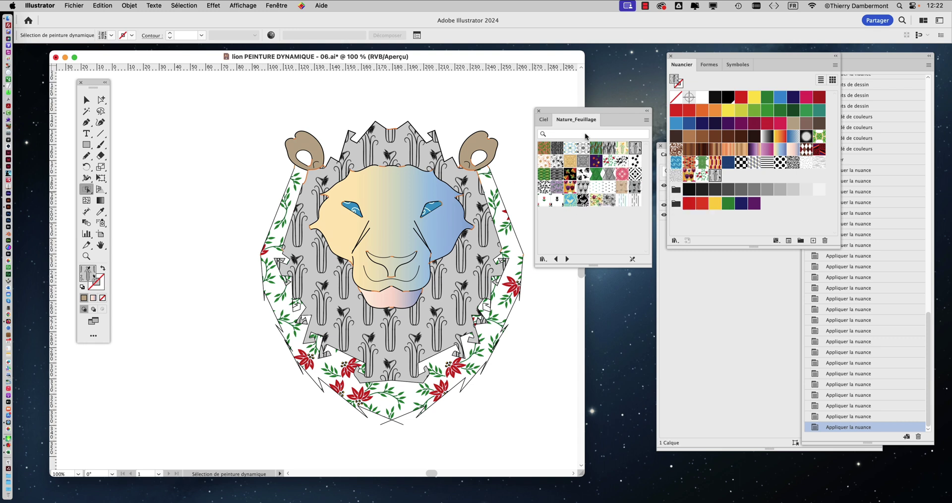
{"action": "left_click", "coordinate": [543, 122]}
{"action": "left_click", "coordinate": [596, 174]}
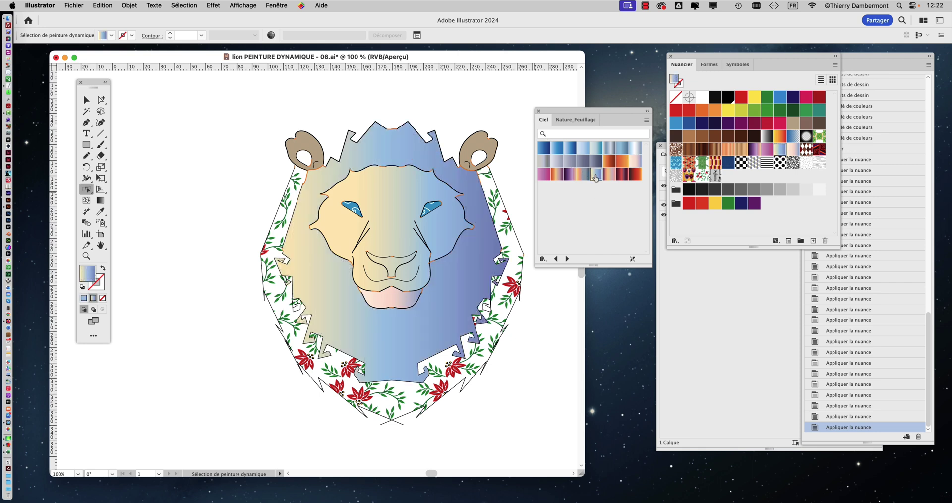
{"action": "left_click", "coordinate": [620, 175]}
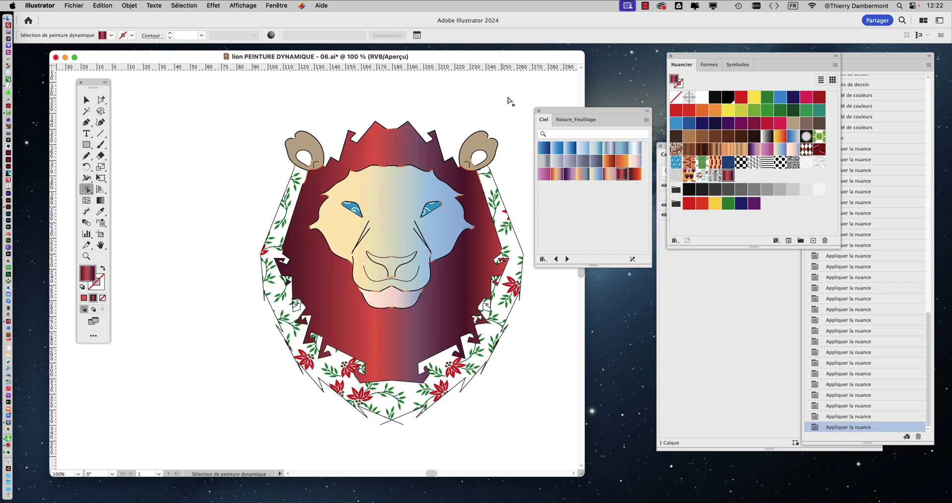
Move the gradient library off the document, deselect the artwork, and save a new version as lion PEINTURE DYNAMIQUE - 07.ai
{"action": "left_click_drag", "start_coordinate": [562, 111], "coordinate": [606, 113]}
{"action": "left_click", "coordinate": [86, 99]}
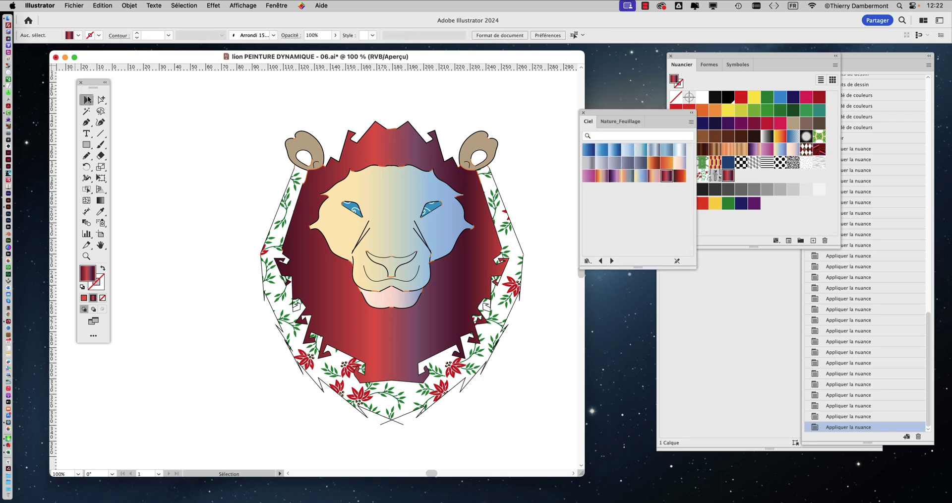
{"action": "left_click", "coordinate": [183, 136]}
{"action": "left_click", "coordinate": [74, 5]}
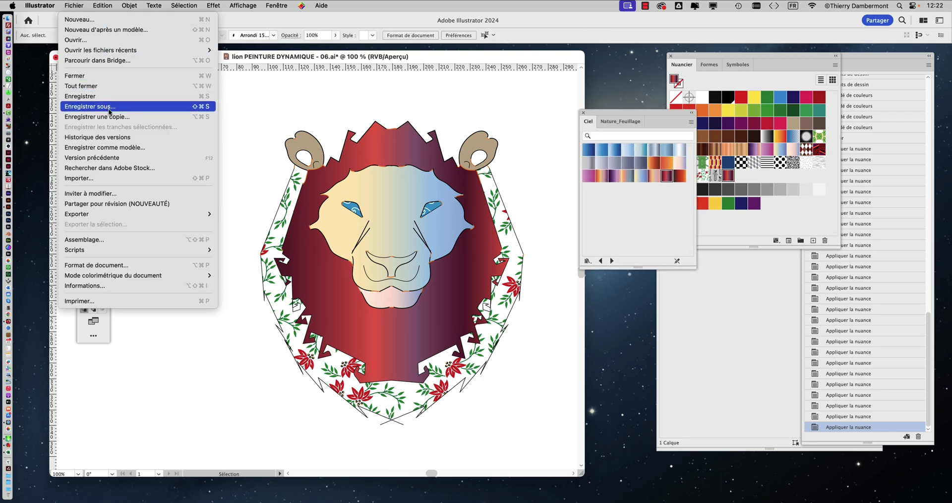
{"action": "left_click", "coordinate": [107, 106]}
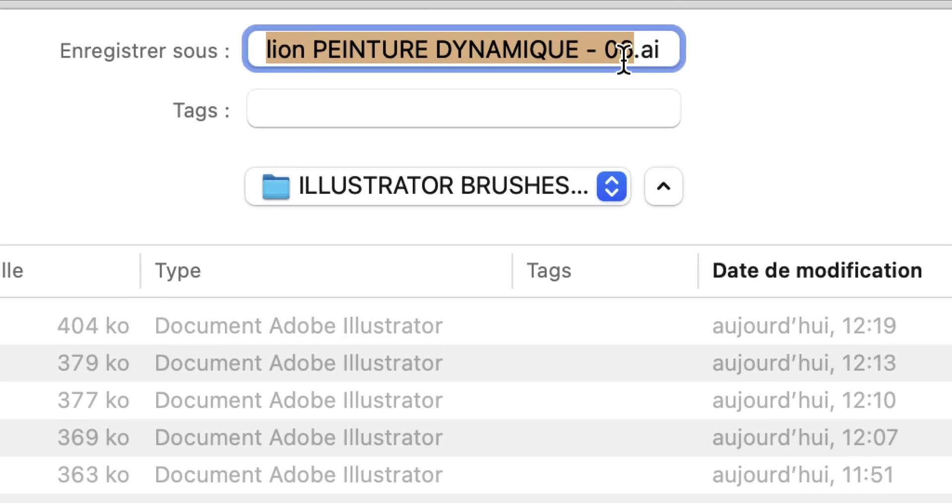
{"action": "left_click_drag", "start_coordinate": [661, 43], "coordinate": [654, 43]}
{"action": "type", "text": "7"}
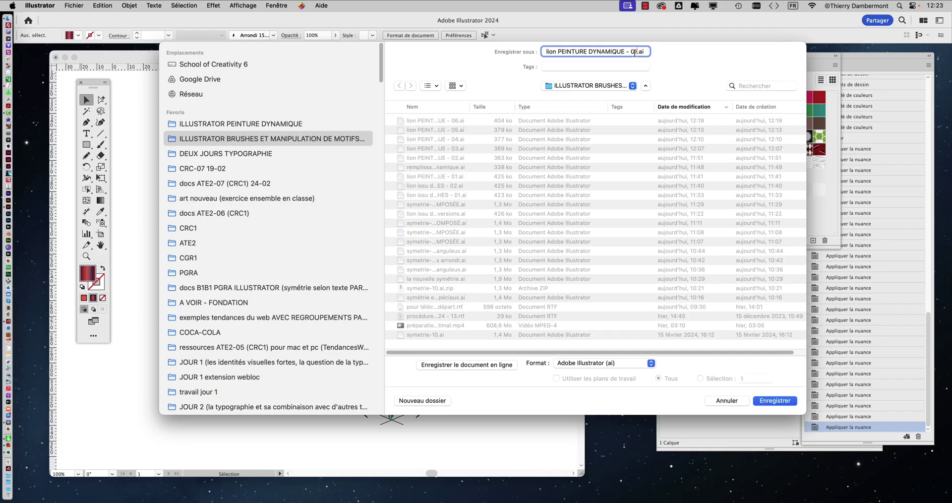
{"action": "left_click", "coordinate": [775, 401]}
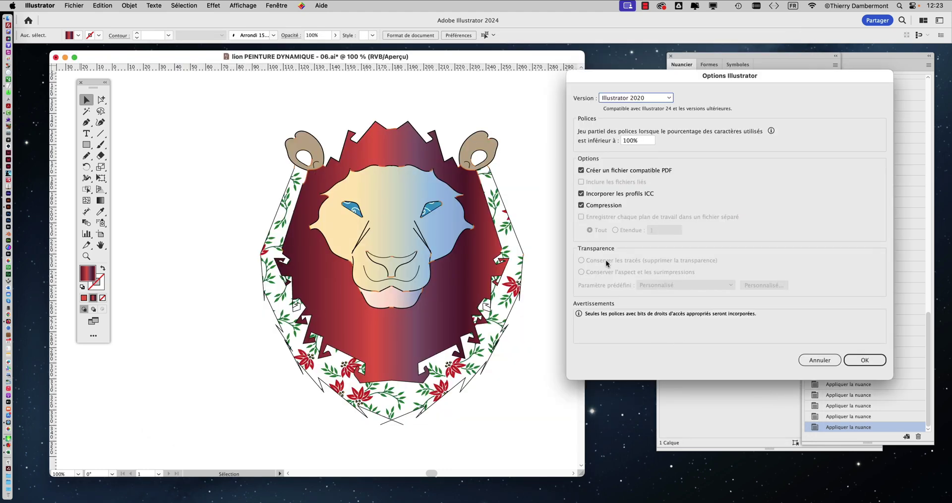